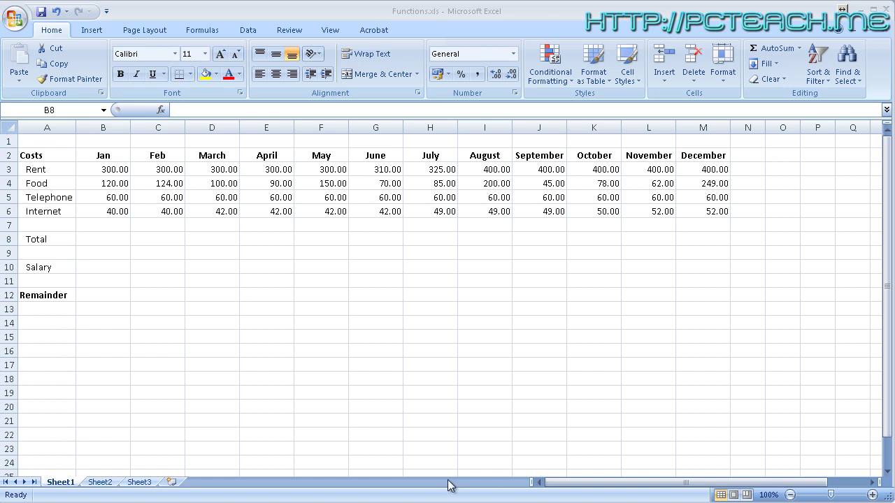
# Check the four January costs, then select column B from row 3 to read sum 520.00
pyautogui.click(110, 171)
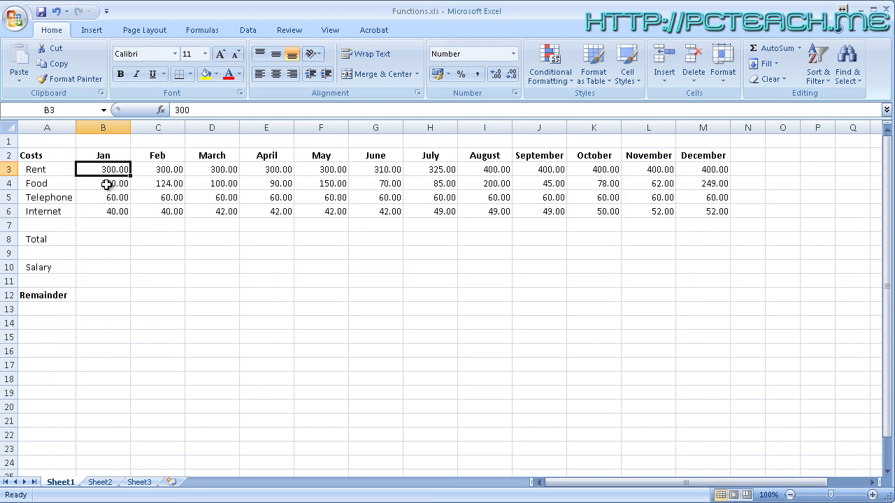
pyautogui.click(107, 184)
pyautogui.click(109, 197)
pyautogui.click(113, 212)
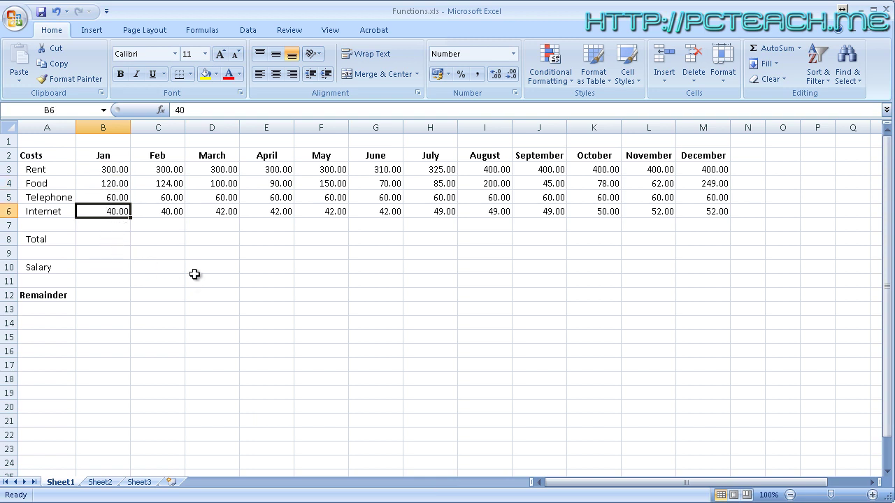
pyautogui.click(115, 171)
pyautogui.click(110, 186)
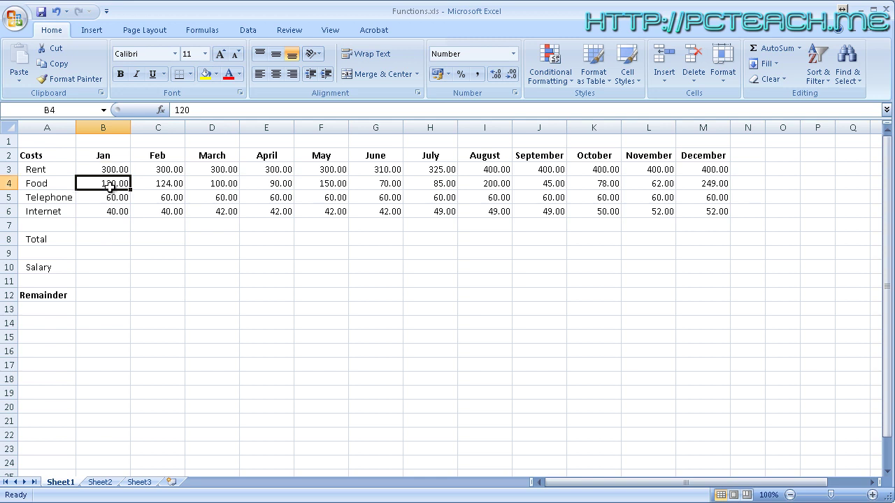
pyautogui.click(106, 199)
pyautogui.click(107, 215)
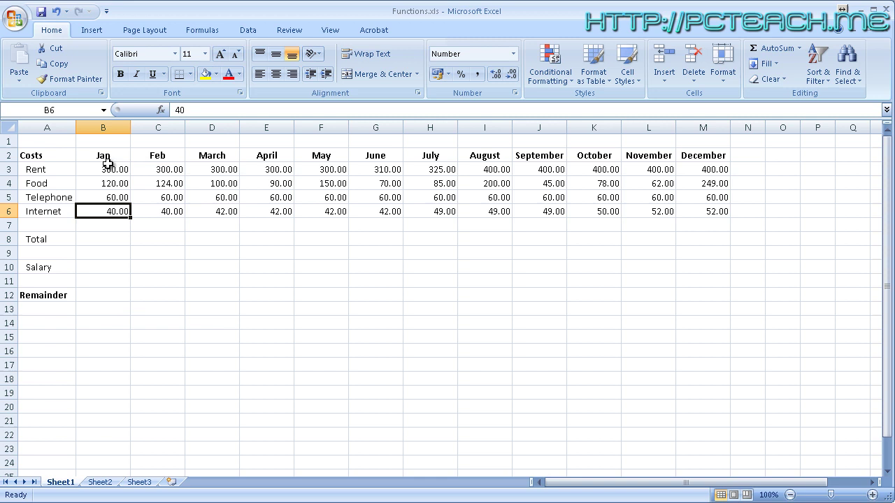
pyautogui.moveTo(106, 168); pyautogui.dragTo(104, 392)
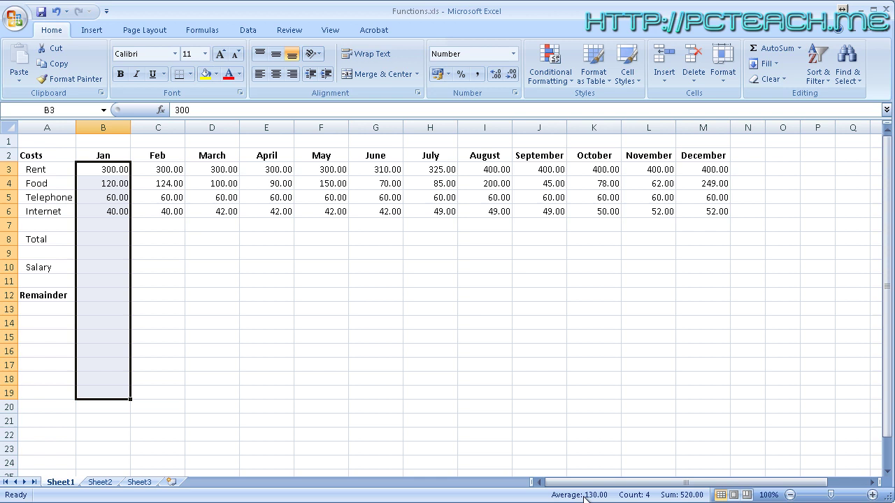
# Add Maximum to the status bar statistics, showing Max 300.00 for January
pyautogui.rightClick(681, 494)
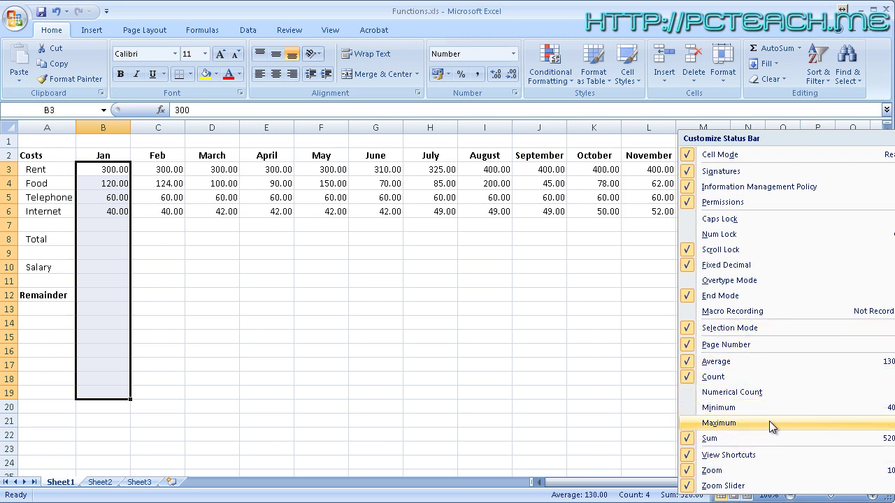
pyautogui.click(722, 425)
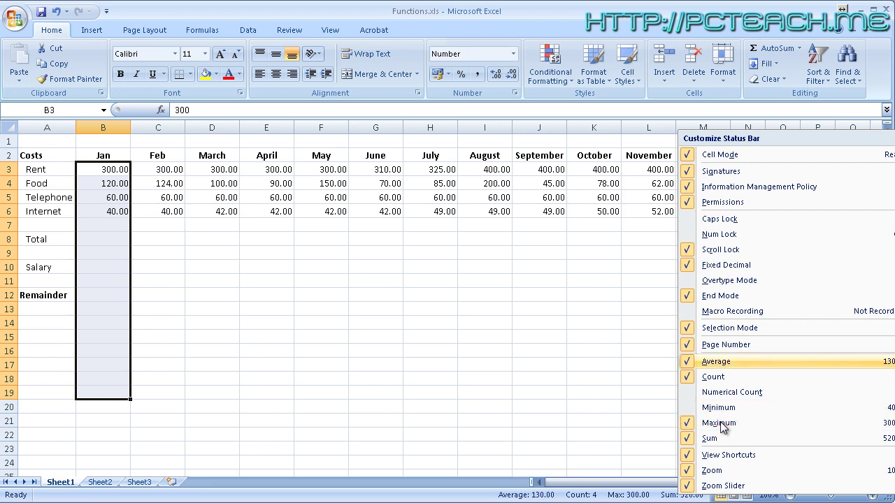
pyautogui.click(441, 498)
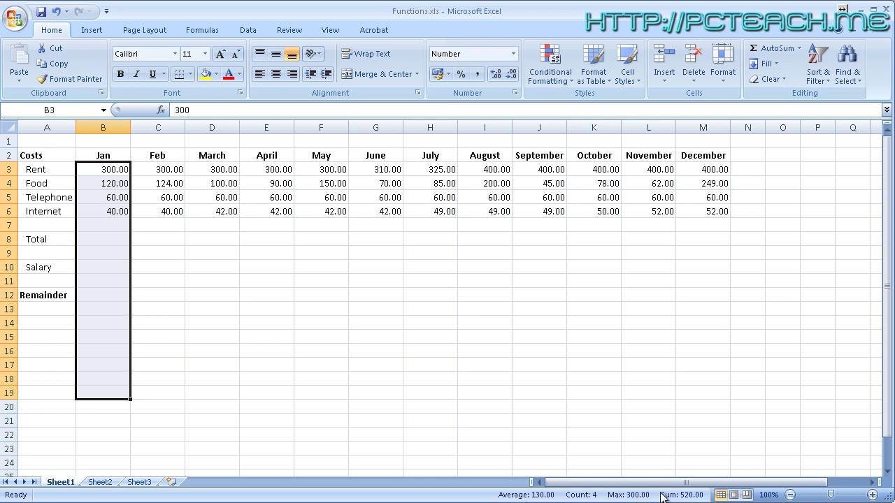
pyautogui.click(195, 249)
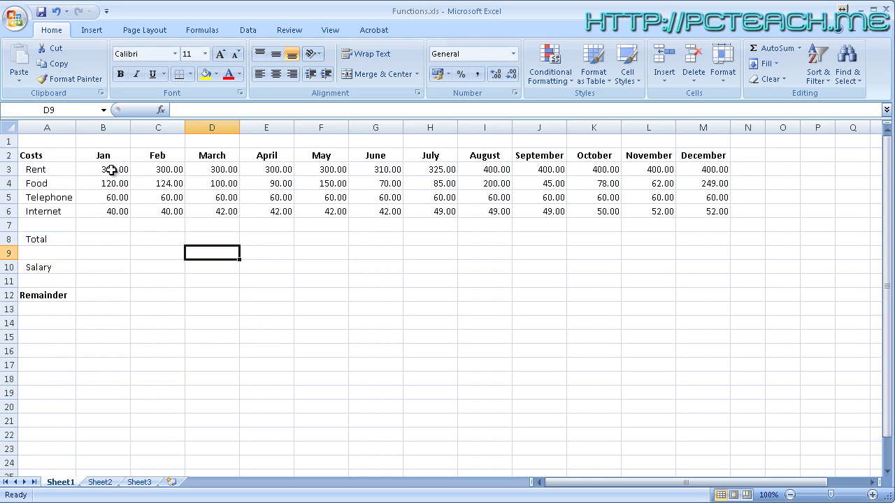
pyautogui.moveTo(112, 170); pyautogui.dragTo(694, 211)
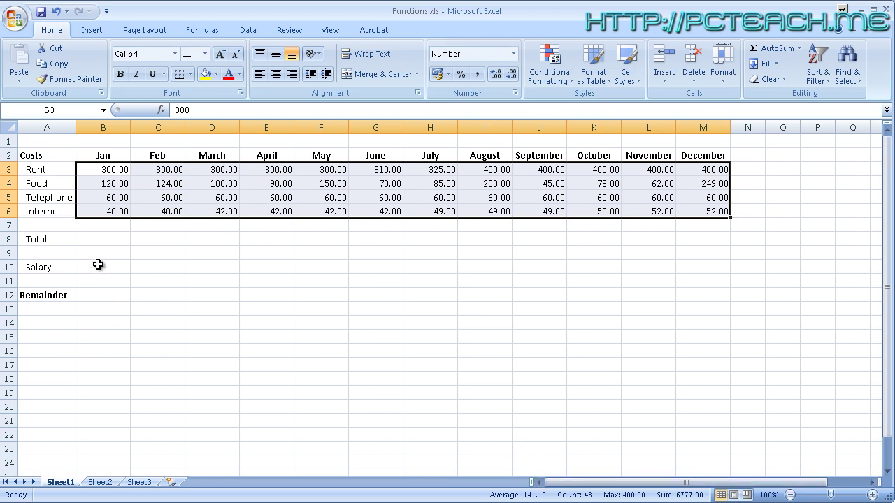
pyautogui.click(90, 241)
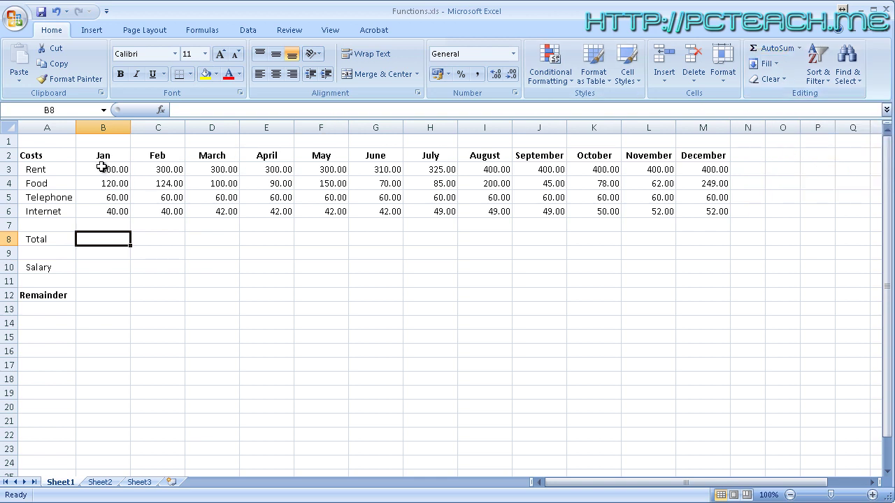
# Enter =SUM(B3:B7) in B8 with AutoSum so the January total shows 520.00
pyautogui.moveTo(104, 168); pyautogui.dragTo(107, 236)
pyautogui.click(171, 239)
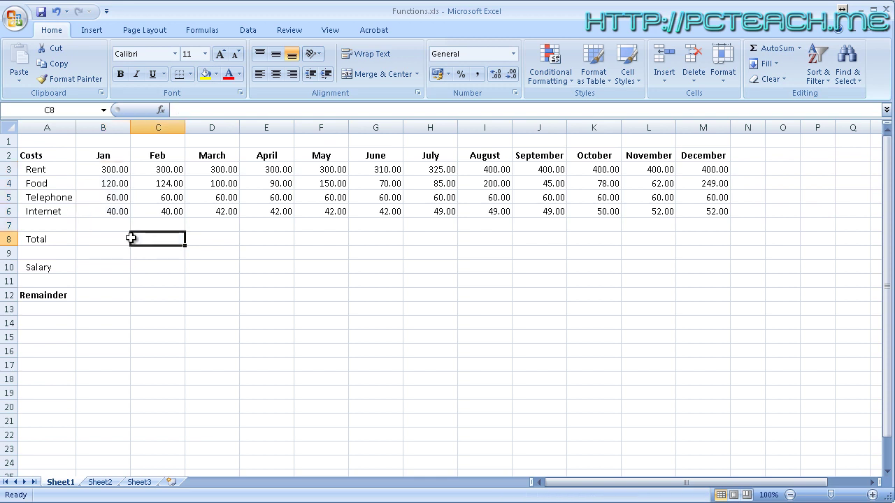
pyautogui.click(103, 238)
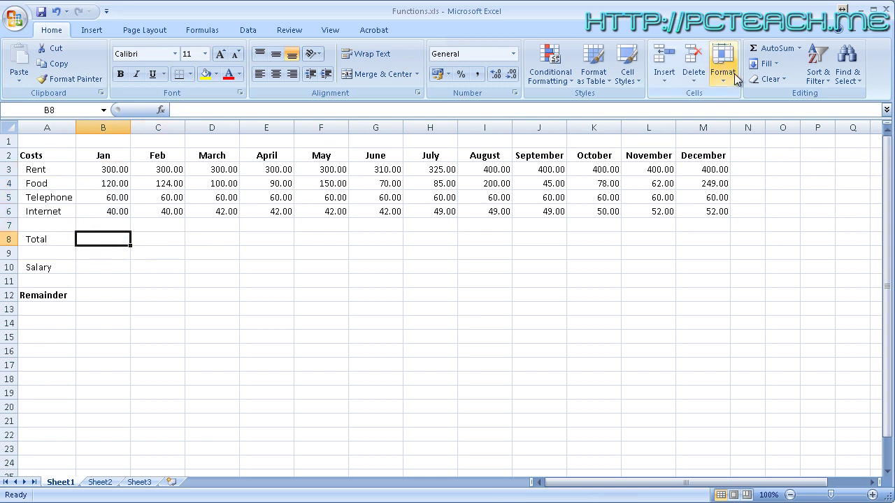
pyautogui.click(753, 53)
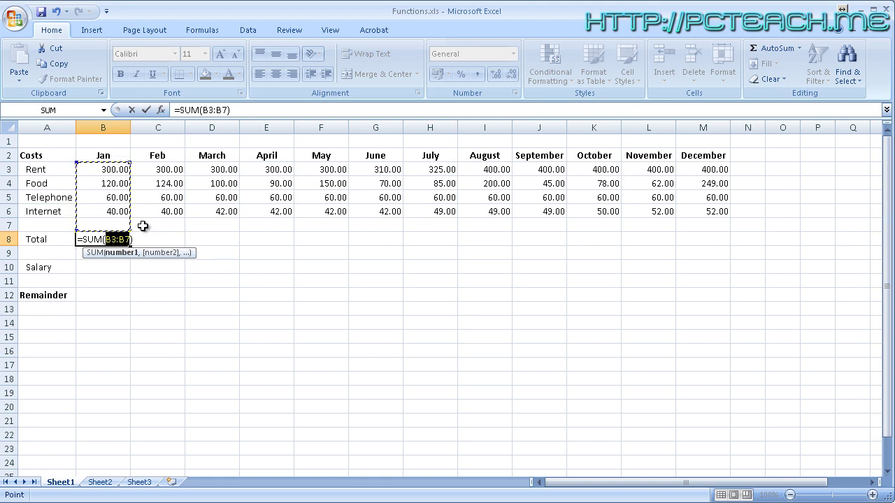
pyautogui.press('Return')
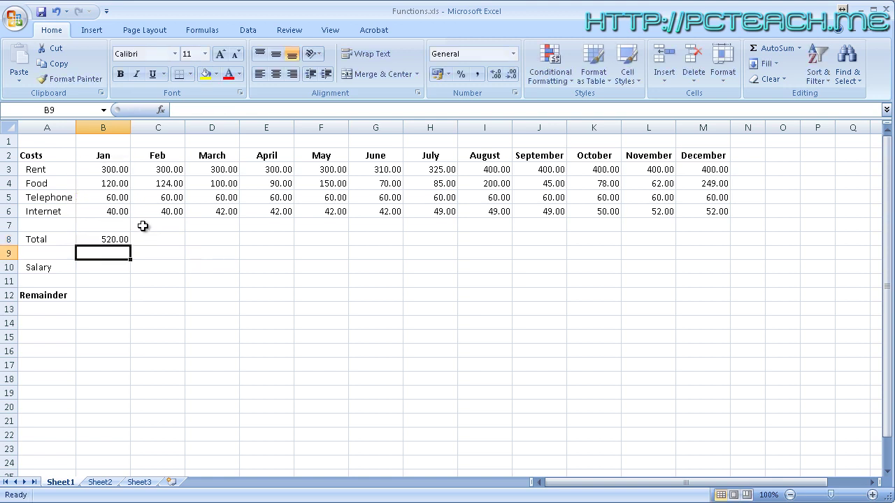
pyautogui.click(115, 239)
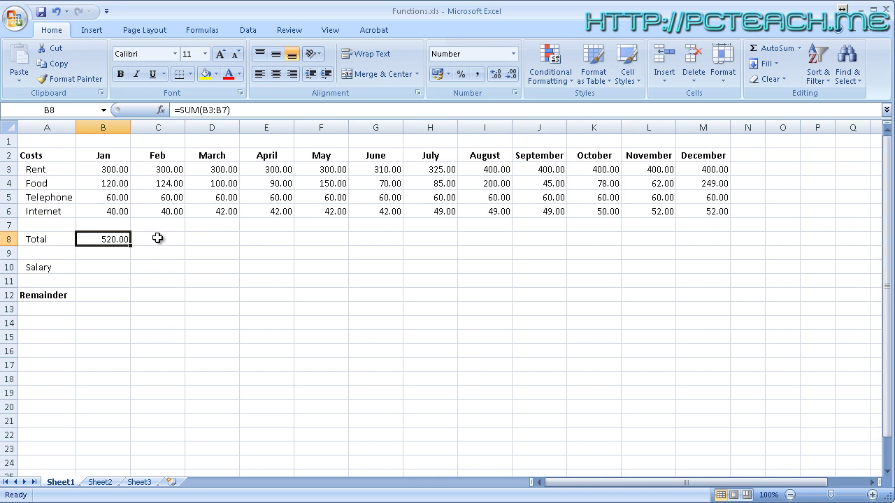
# AutoSum the Total cells C8:M8 and verify February's total against its costs
pyautogui.moveTo(147, 240); pyautogui.dragTo(700, 239)
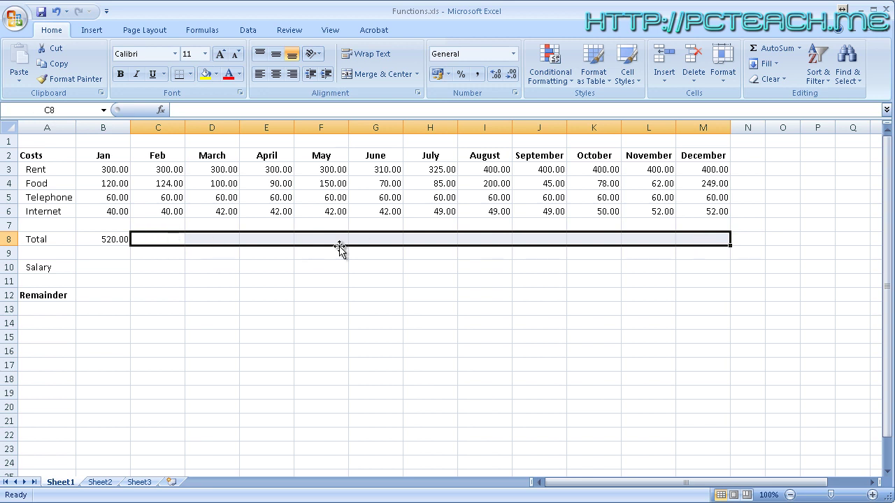
pyautogui.click(769, 52)
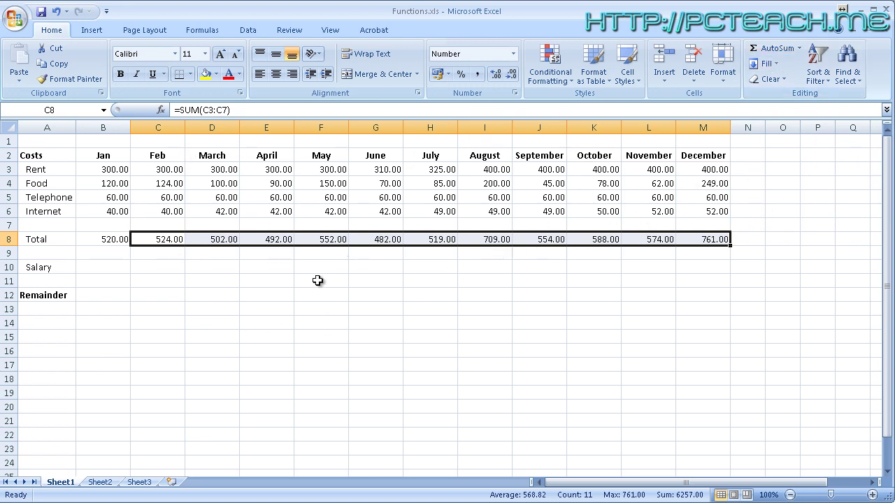
pyautogui.click(207, 290)
pyautogui.click(172, 239)
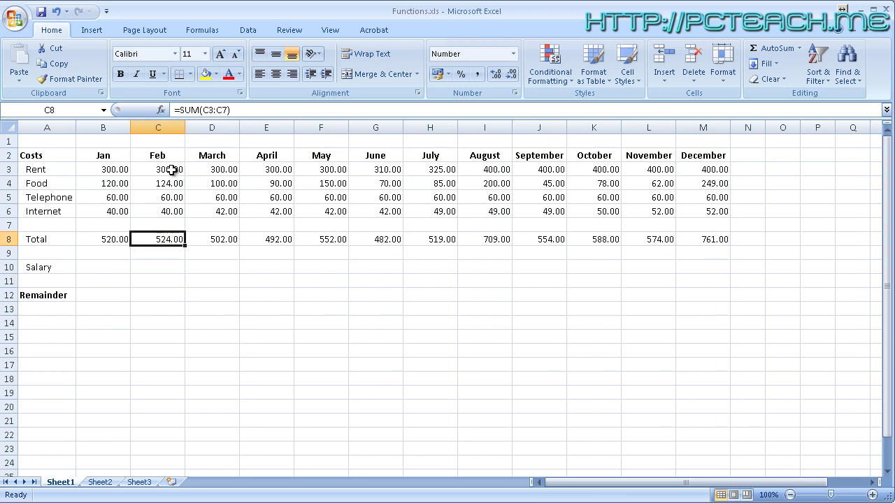
pyautogui.moveTo(175, 169); pyautogui.dragTo(172, 217)
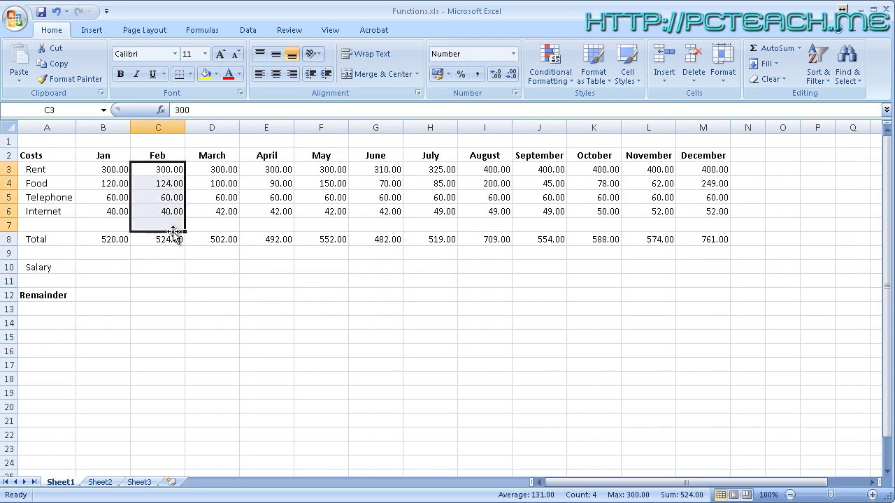
# Check the SUM formulas in the March through December totals
pyautogui.click(217, 240)
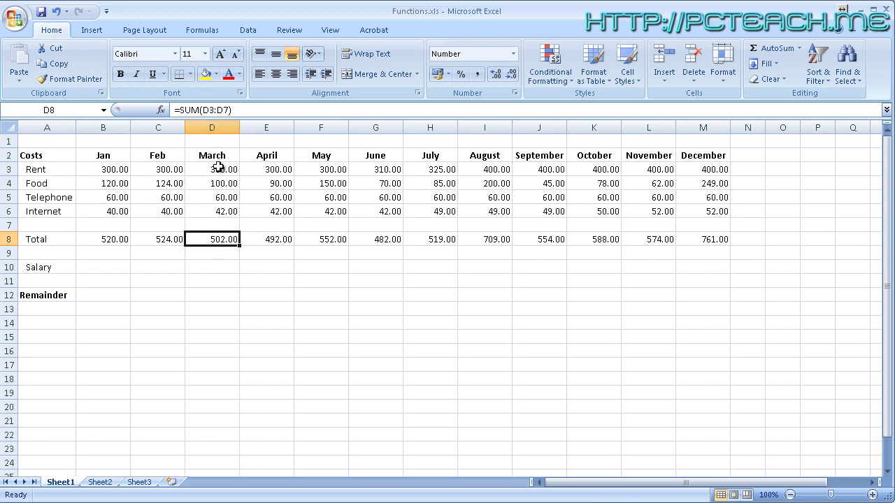
pyautogui.click(276, 239)
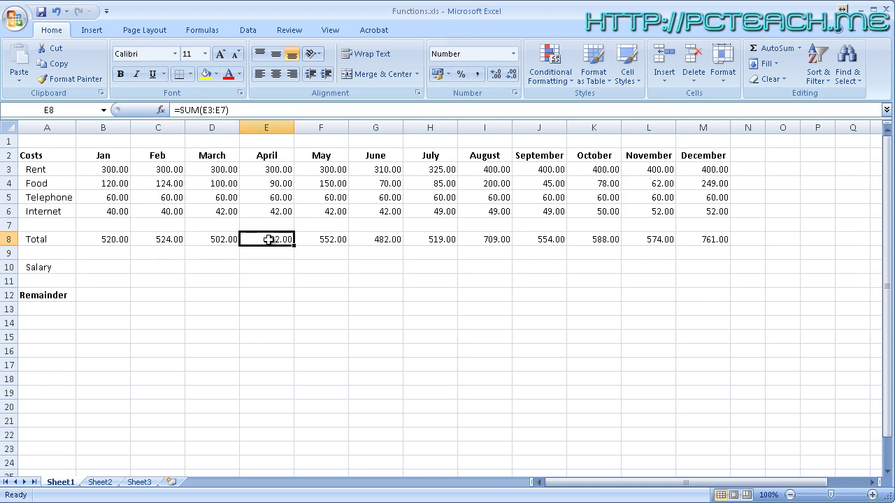
pyautogui.click(307, 240)
pyautogui.click(377, 242)
pyautogui.click(425, 241)
pyautogui.click(475, 242)
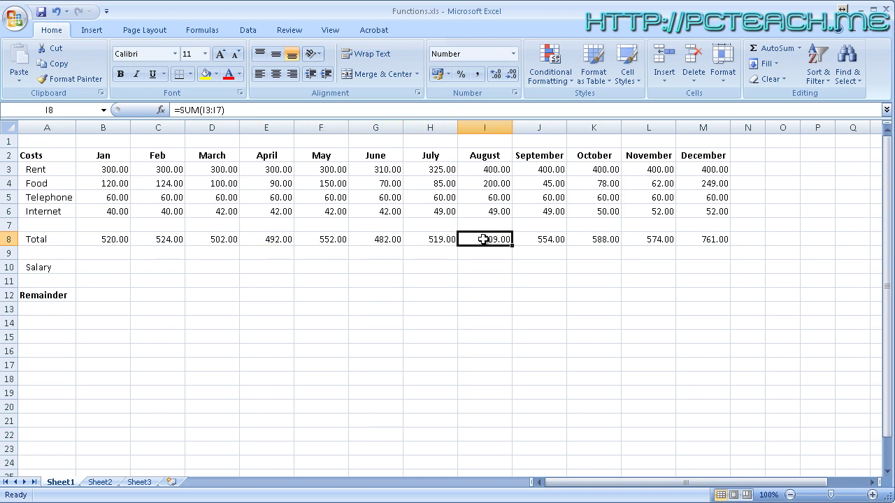
pyautogui.click(542, 241)
pyautogui.click(618, 241)
pyautogui.click(661, 241)
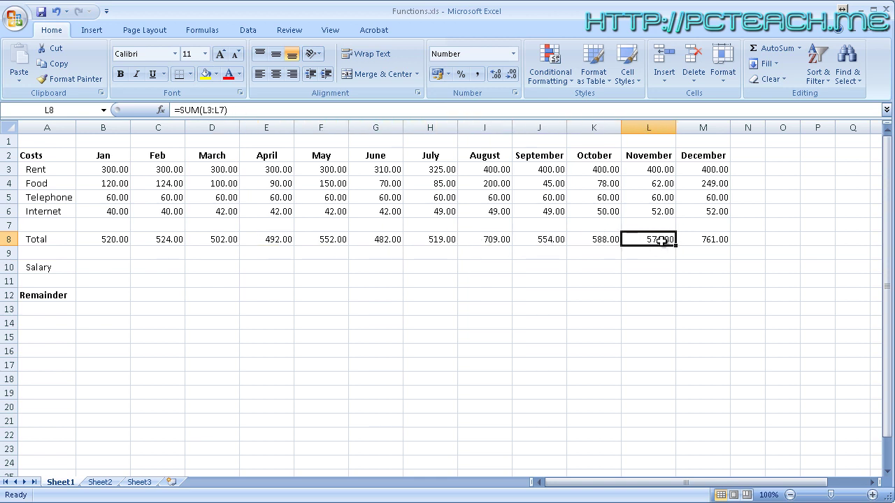
pyautogui.click(694, 240)
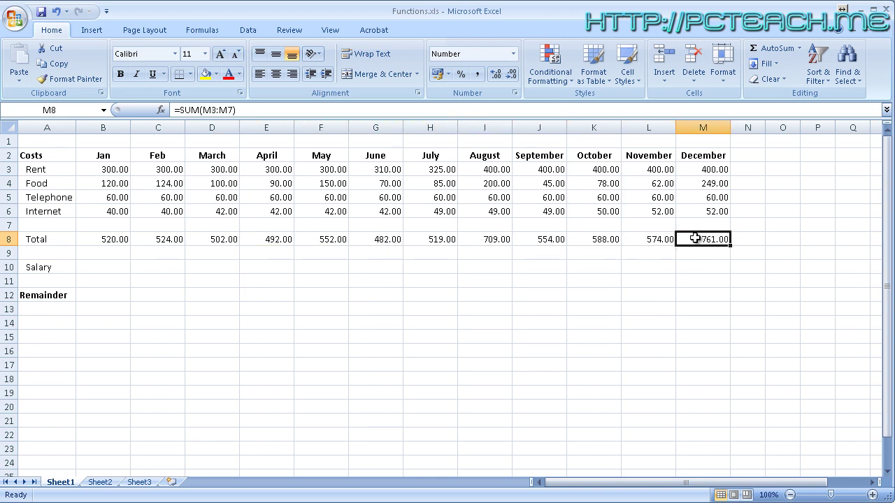
pyautogui.click(92, 267)
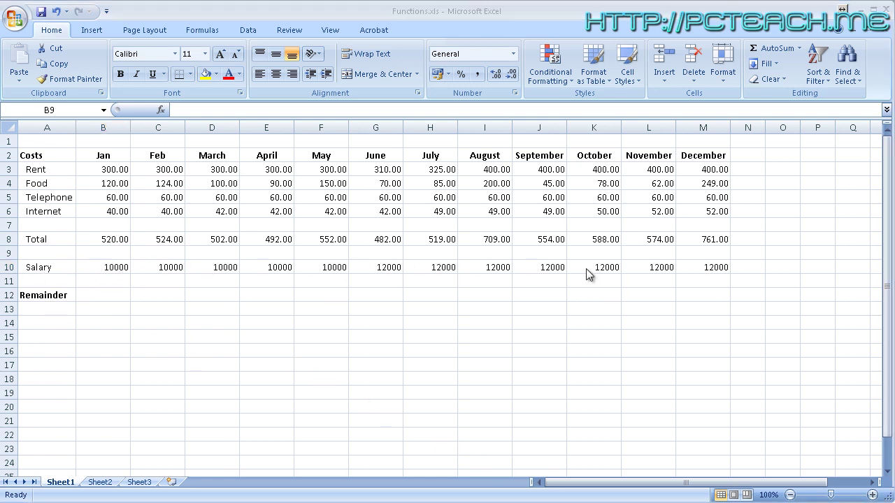
# Select the January Remainder cell B12
pyautogui.click(115, 294)
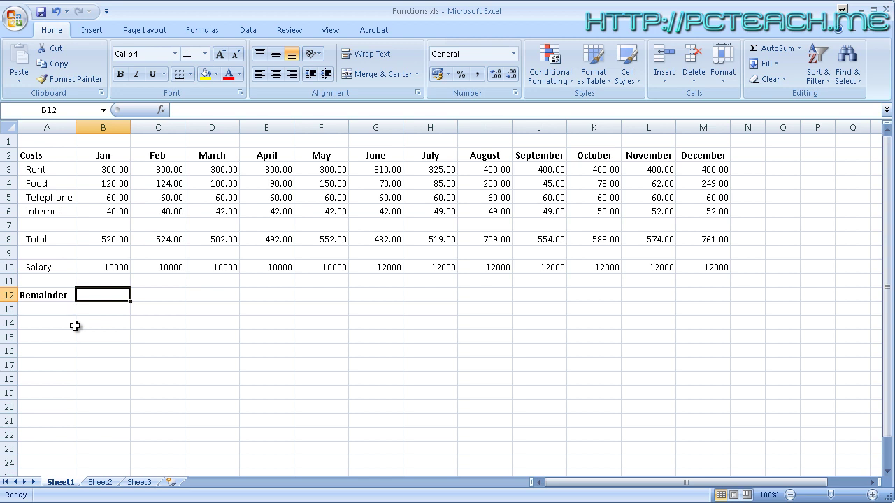
# Enter =B10-B8 in B12 so January's remainder shows 9480.00
pyautogui.write('=')
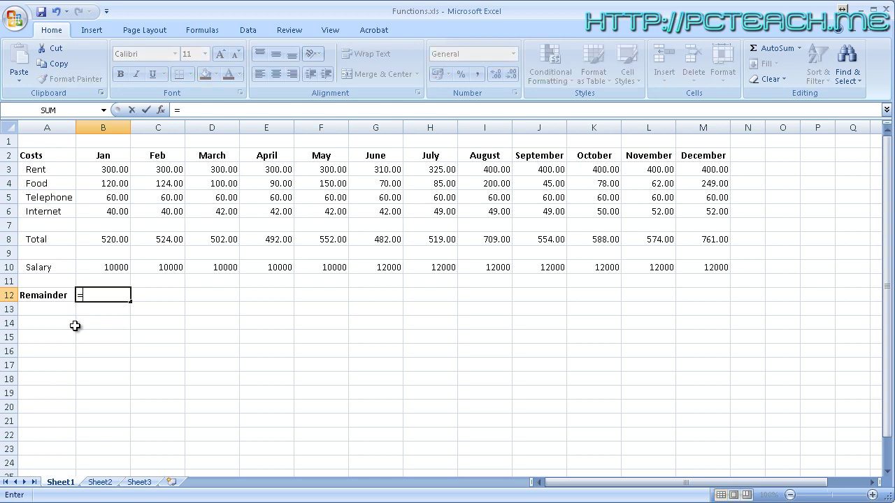
pyautogui.click(108, 239)
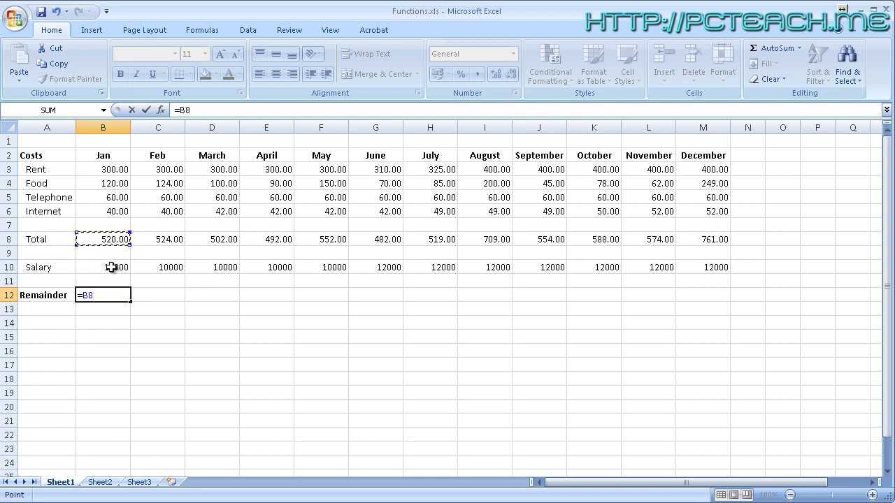
pyautogui.click(108, 267)
pyautogui.write('-')
pyautogui.click(110, 239)
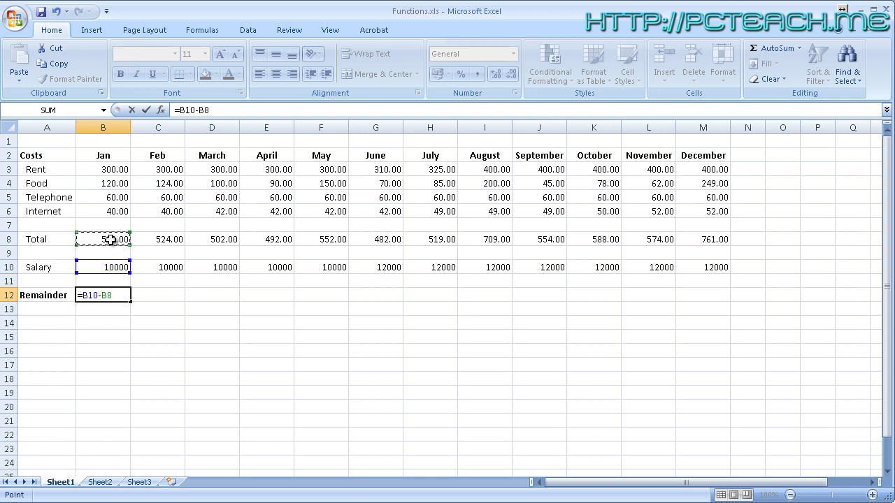
pyautogui.press('Return')
pyautogui.click(117, 295)
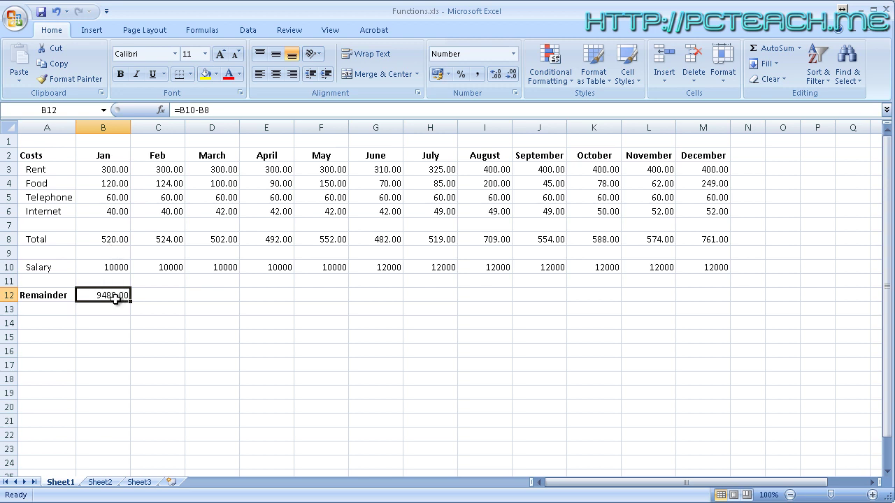
# Copy the January remainder formula into C12:M12 and check February through April
pyautogui.click(56, 65)
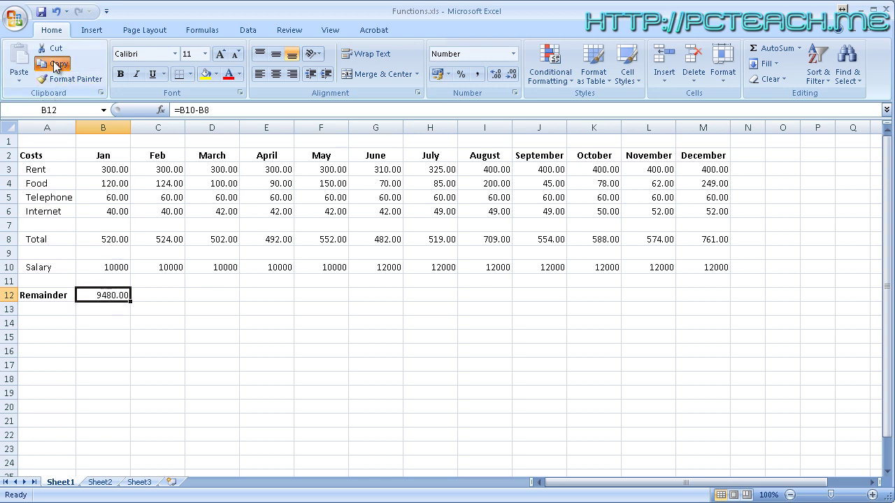
pyautogui.moveTo(157, 295); pyautogui.dragTo(696, 296)
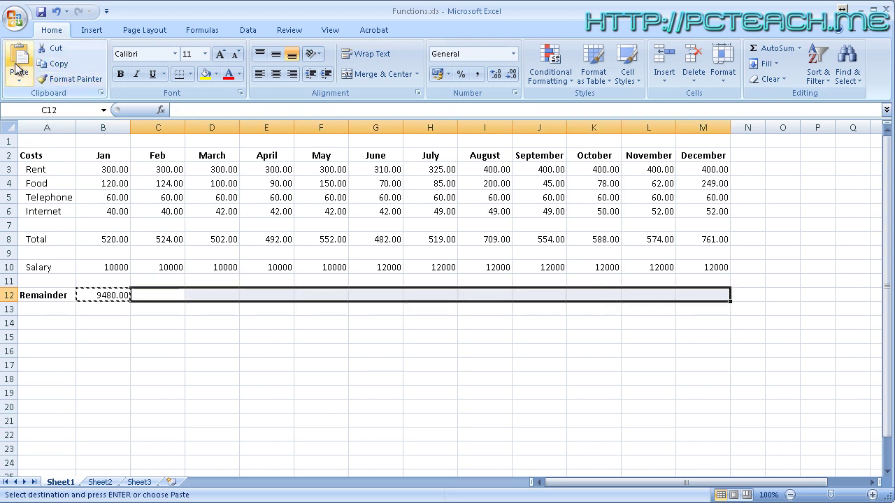
pyautogui.click(15, 65)
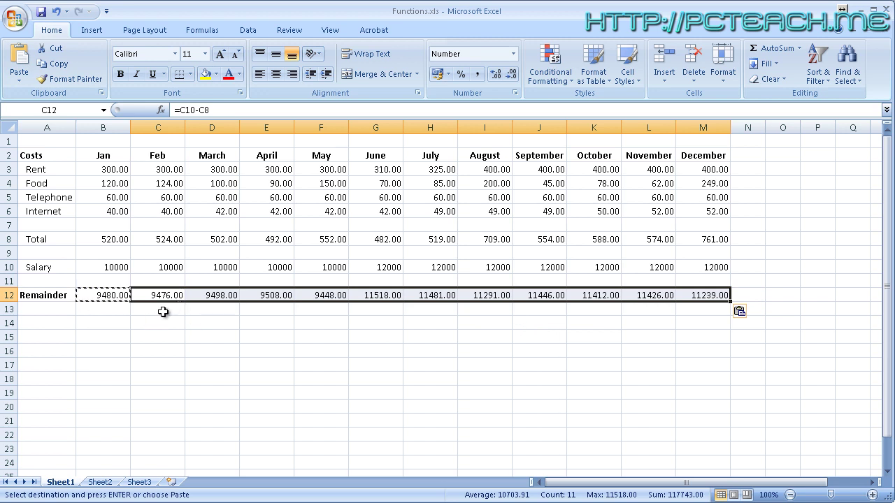
pyautogui.click(160, 297)
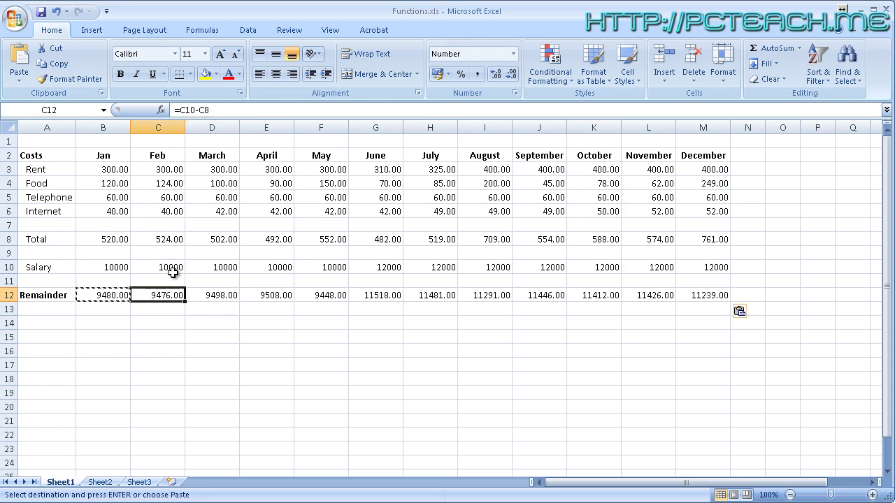
pyautogui.click(215, 296)
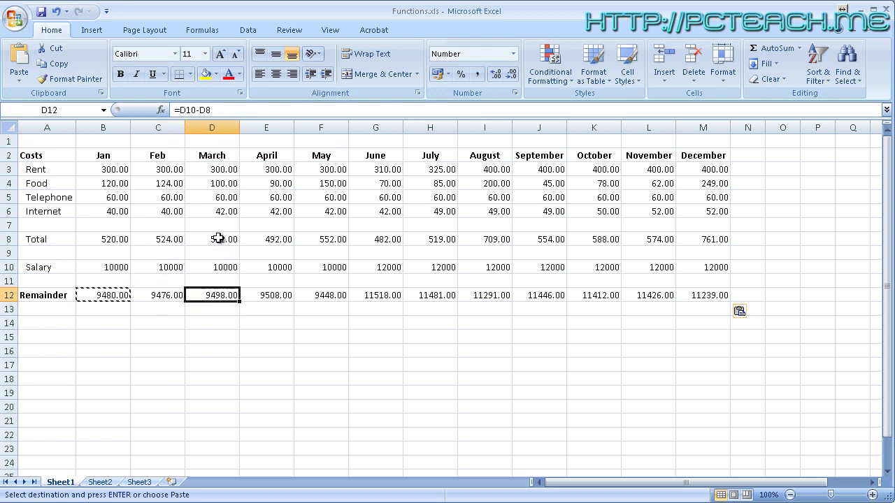
pyautogui.click(267, 297)
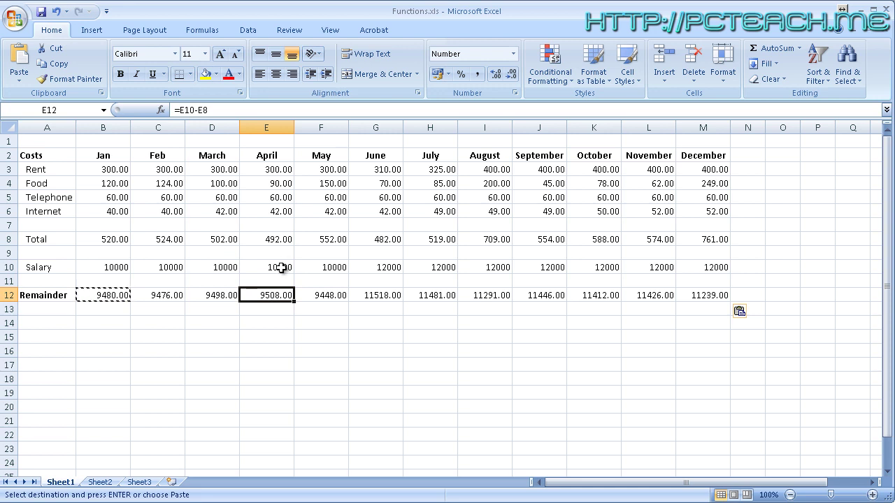
pyautogui.click(281, 267)
pyautogui.click(241, 341)
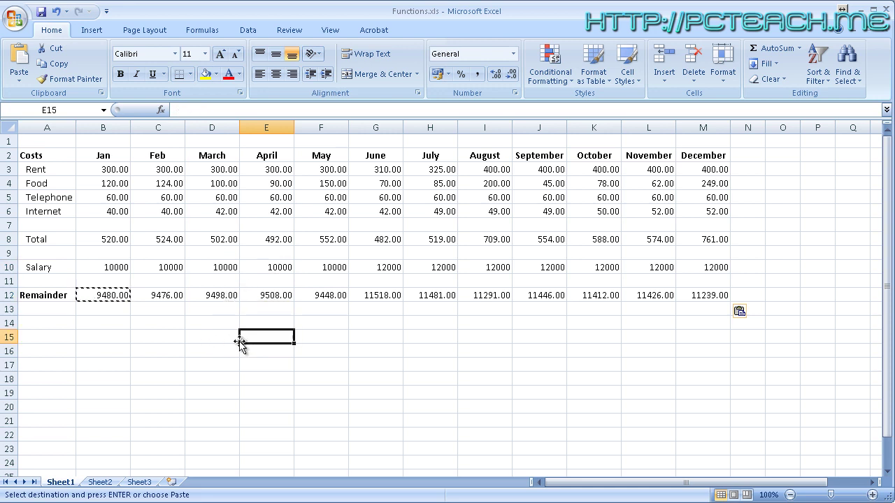
pyautogui.press('Escape')
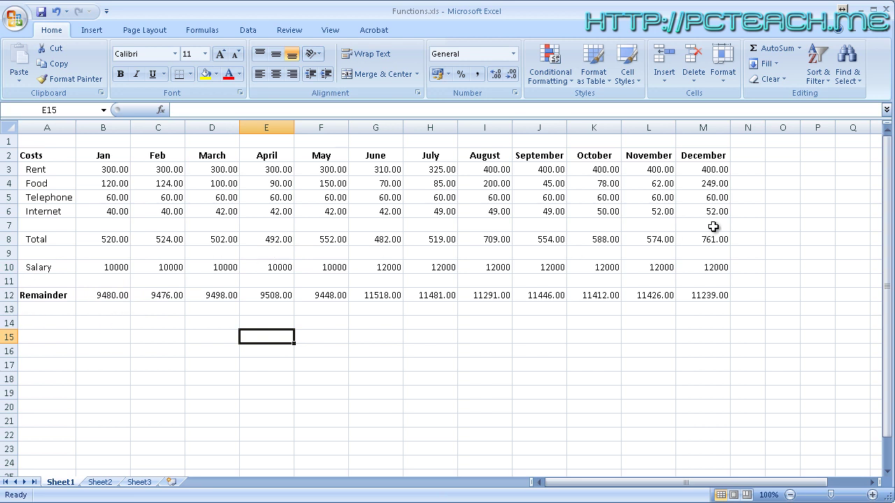
pyautogui.click(749, 156)
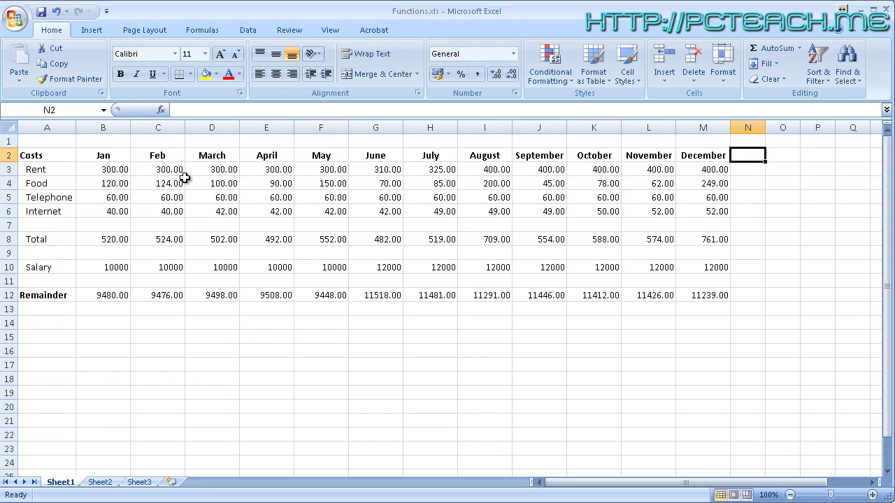
pyautogui.moveTo(111, 170); pyautogui.dragTo(714, 172)
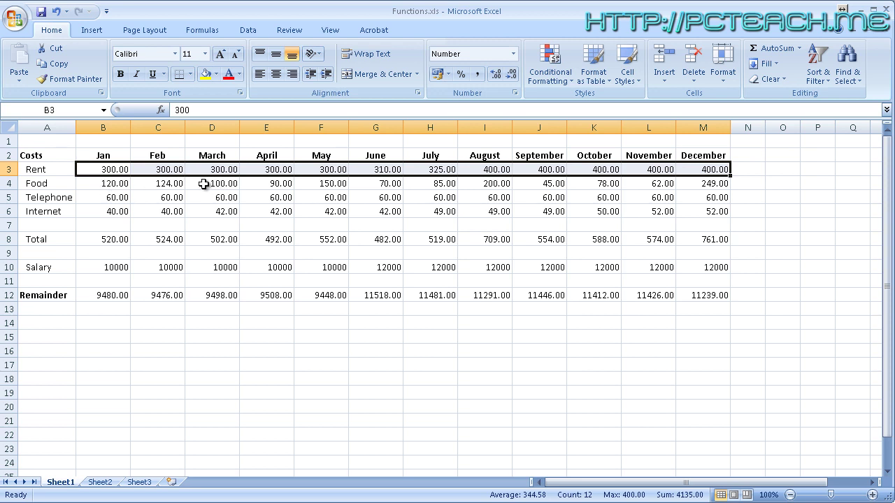
pyautogui.click(754, 170)
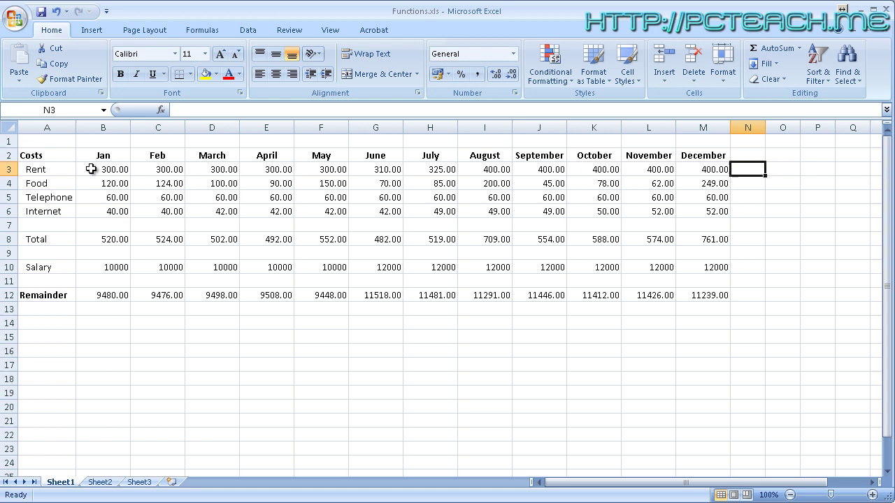
pyautogui.moveTo(91, 169); pyautogui.dragTo(731, 173)
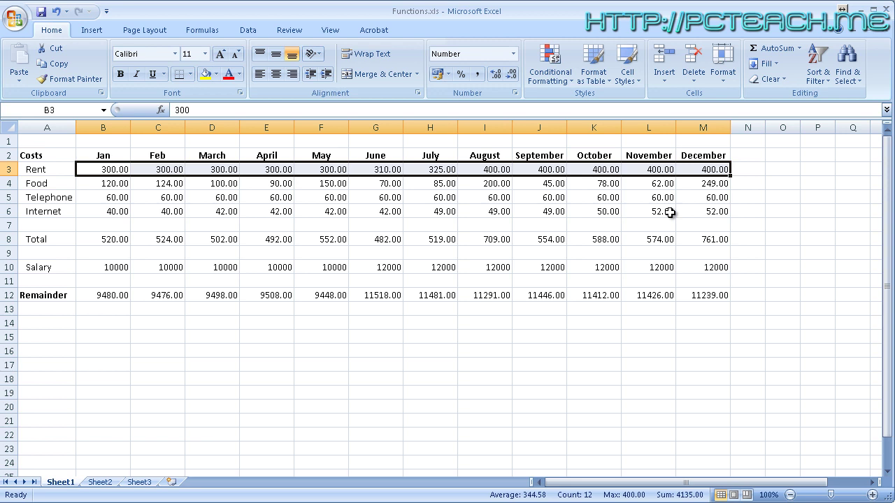
pyautogui.click(756, 169)
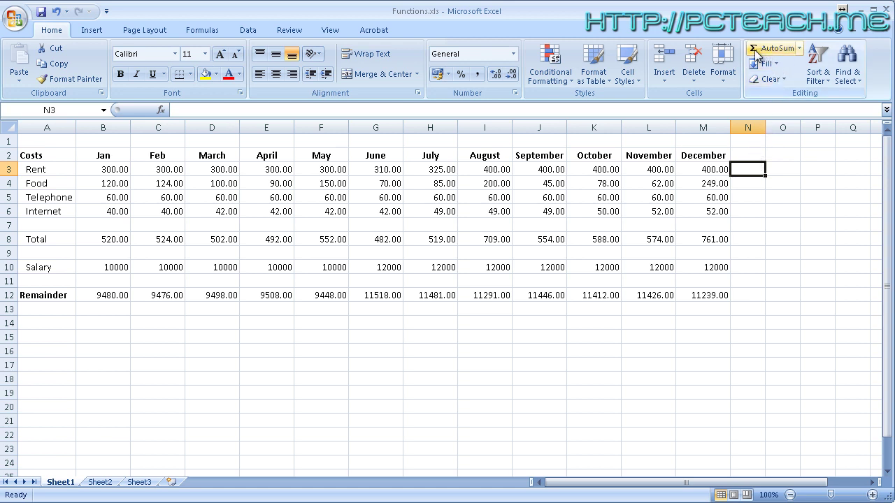
# Insert =AVERAGE(B3:M3) in N3, giving Rent's yearly average of 344.58
pyautogui.click(798, 48)
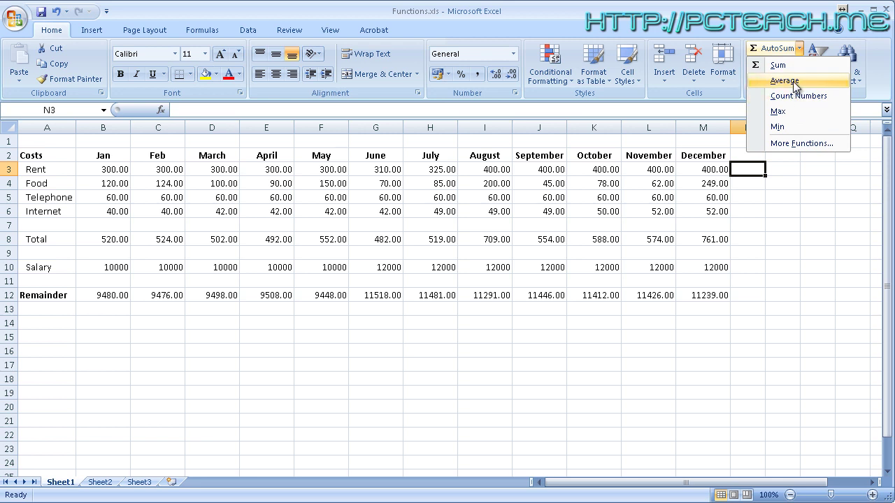
pyautogui.click(784, 80)
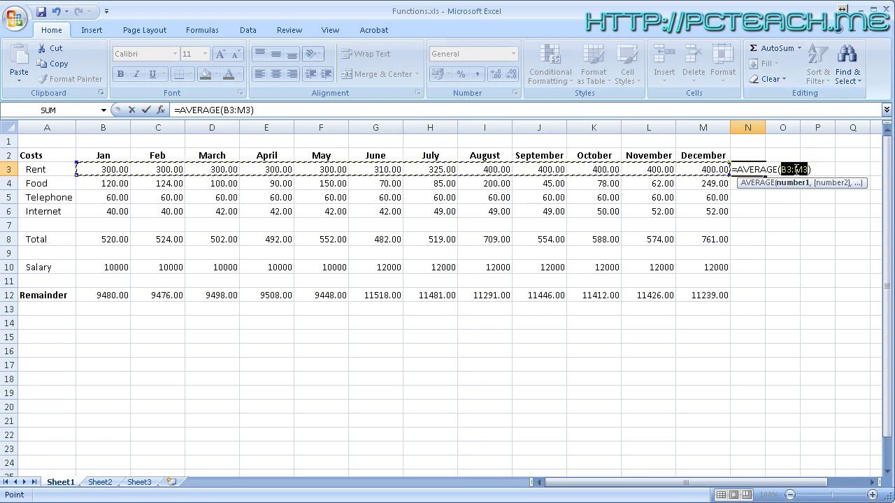
pyautogui.moveTo(110, 213); pyautogui.dragTo(455, 209)
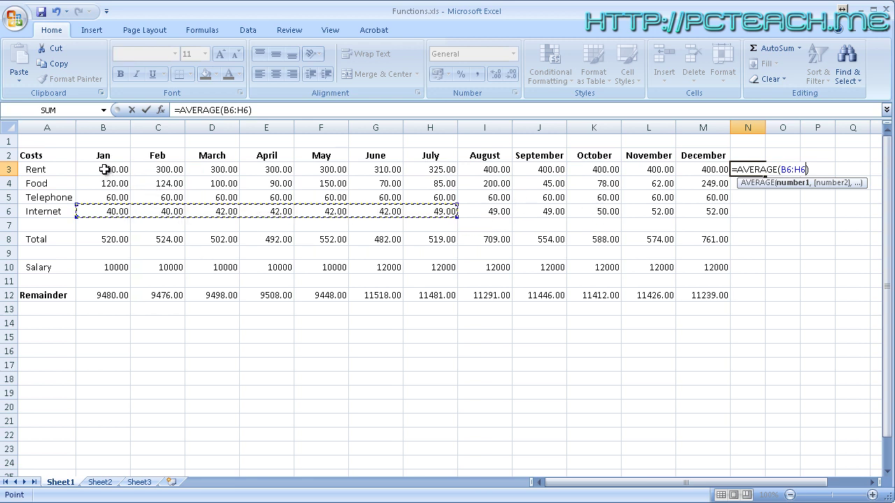
pyautogui.moveTo(104, 170); pyautogui.dragTo(705, 169)
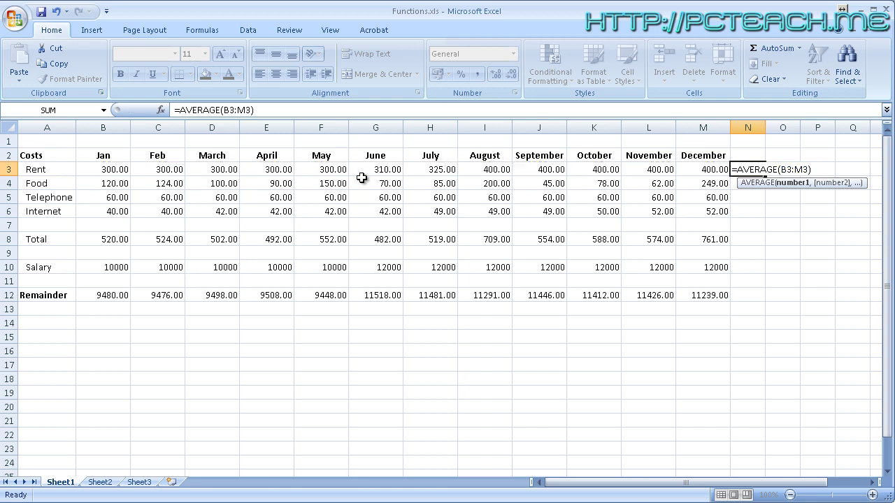
pyautogui.press('Return')
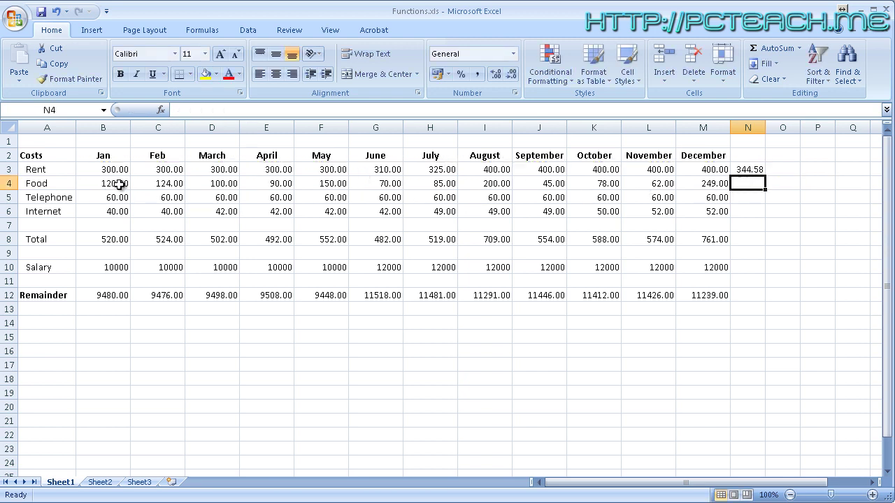
# Insert AutoSum Average formulas into N4:N6 and inspect each one's reference to the cell above
pyautogui.moveTo(744, 182); pyautogui.dragTo(748, 212)
pyautogui.click(799, 48)
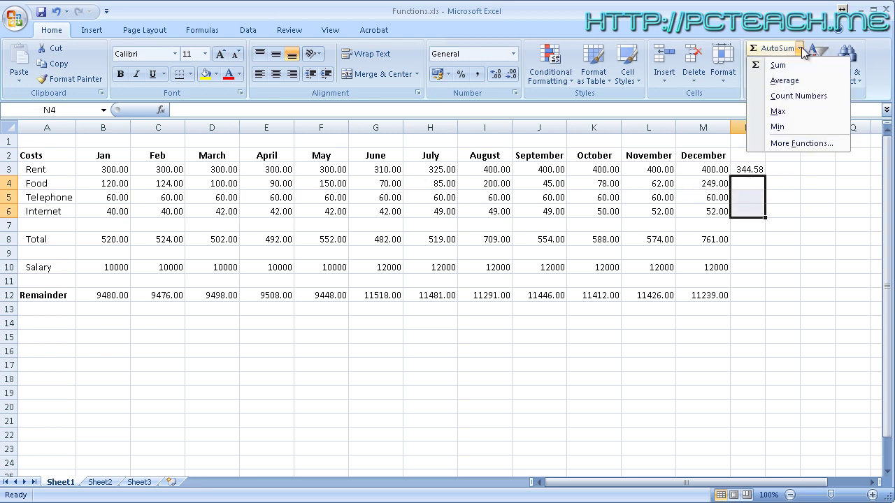
pyautogui.click(784, 81)
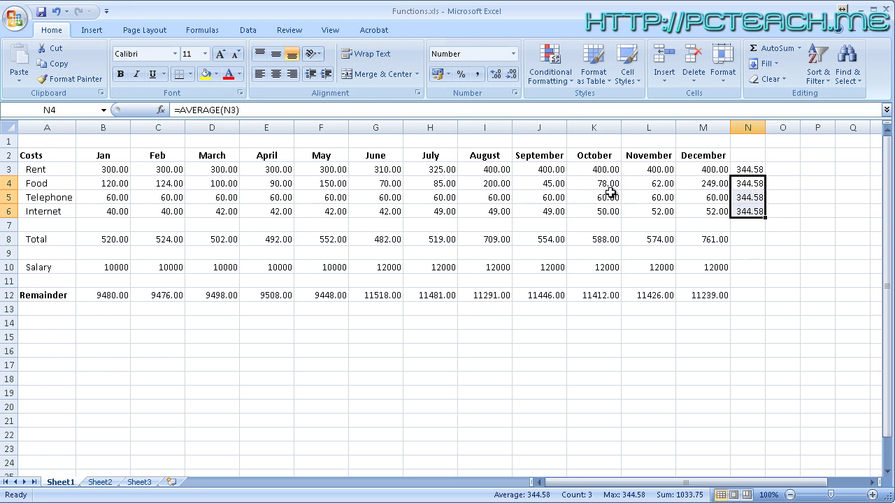
pyautogui.click(752, 183)
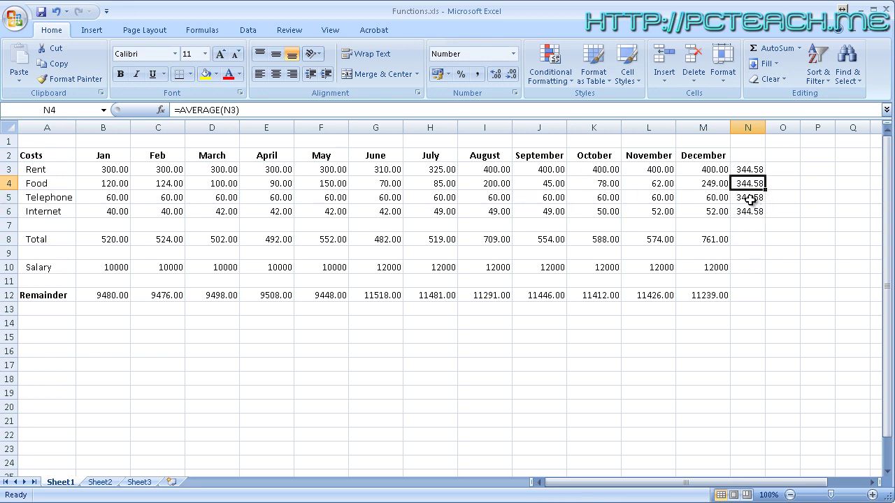
pyautogui.click(749, 198)
pyautogui.click(753, 213)
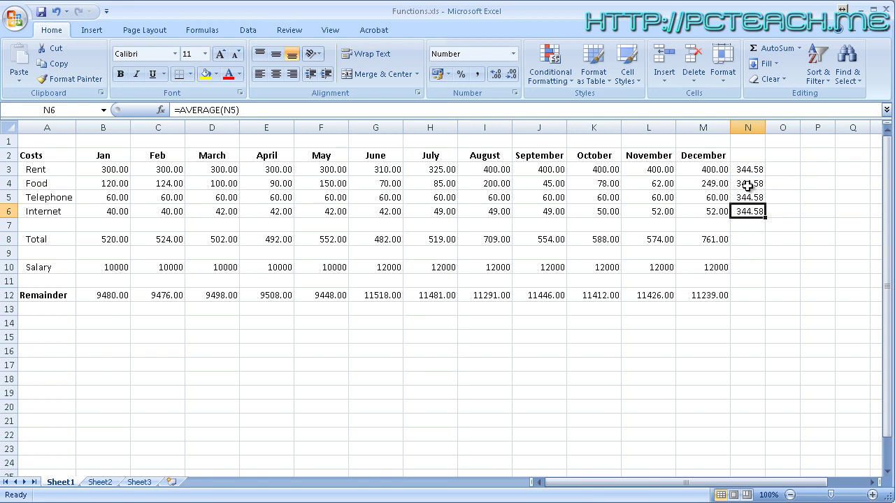
pyautogui.click(747, 184)
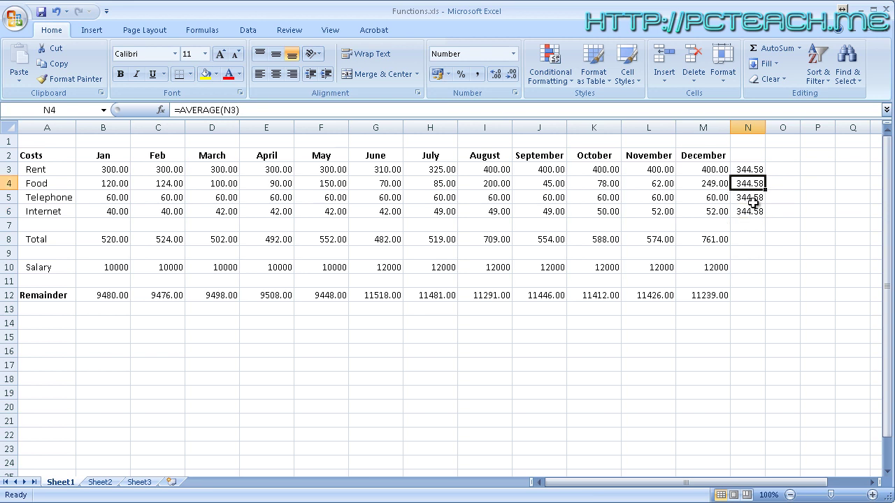
pyautogui.click(226, 110)
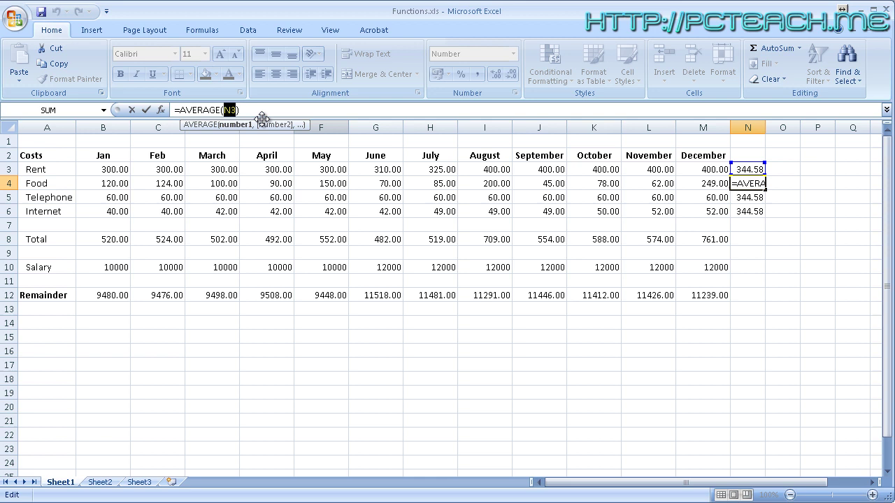
# Point the Food and Telephone averages at B4:M4 and B5:M5, giving 114.42 and 60.00
pyautogui.moveTo(103, 185); pyautogui.dragTo(694, 184)
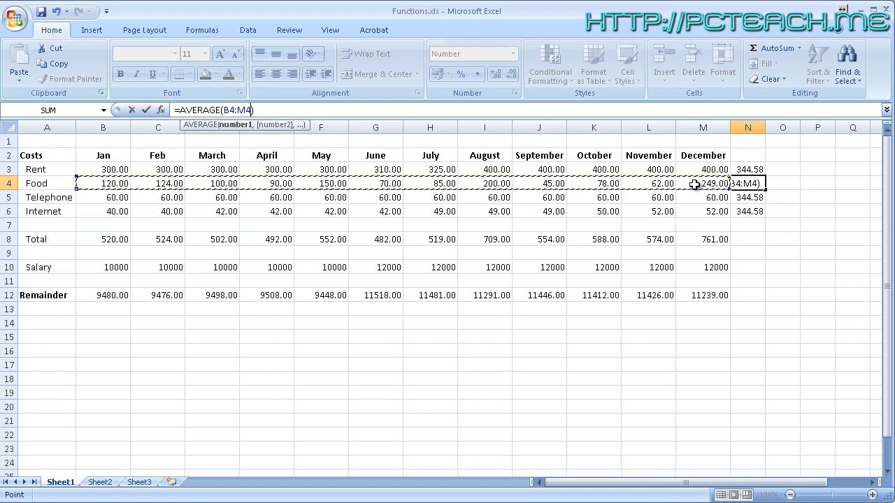
pyautogui.press('Return')
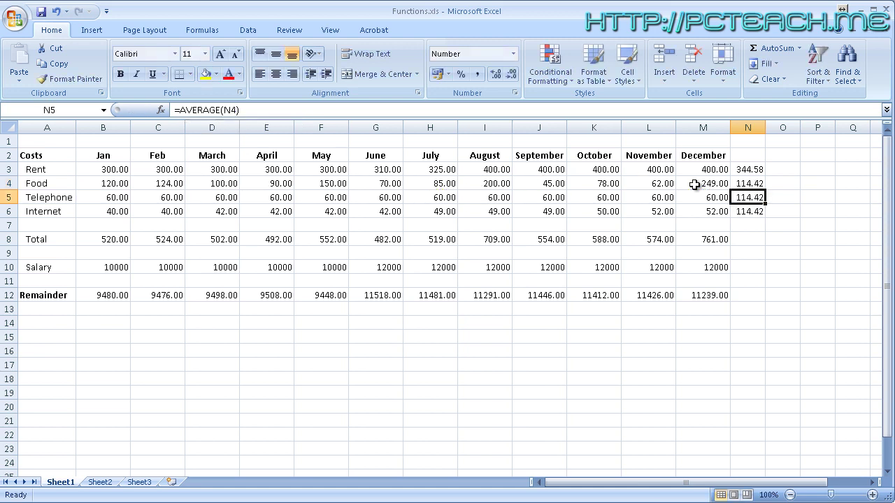
pyautogui.doubleClick(227, 111)
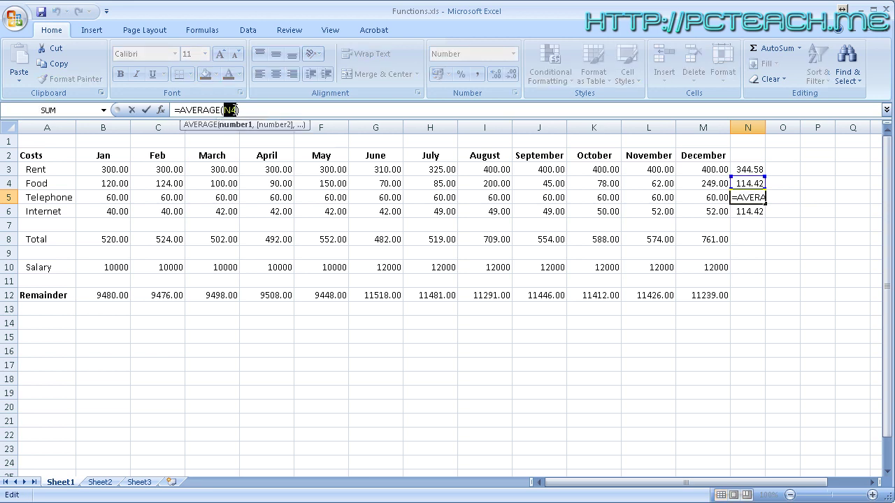
pyautogui.moveTo(116, 197); pyautogui.dragTo(691, 194)
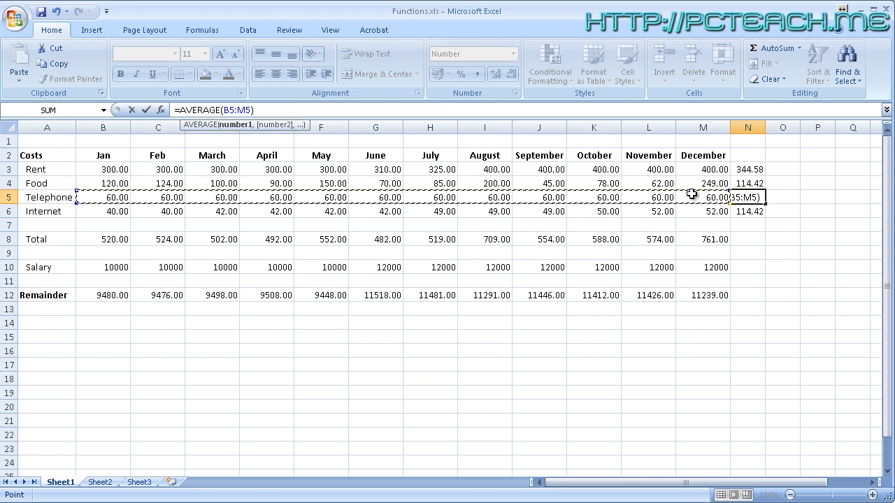
pyautogui.press('Return')
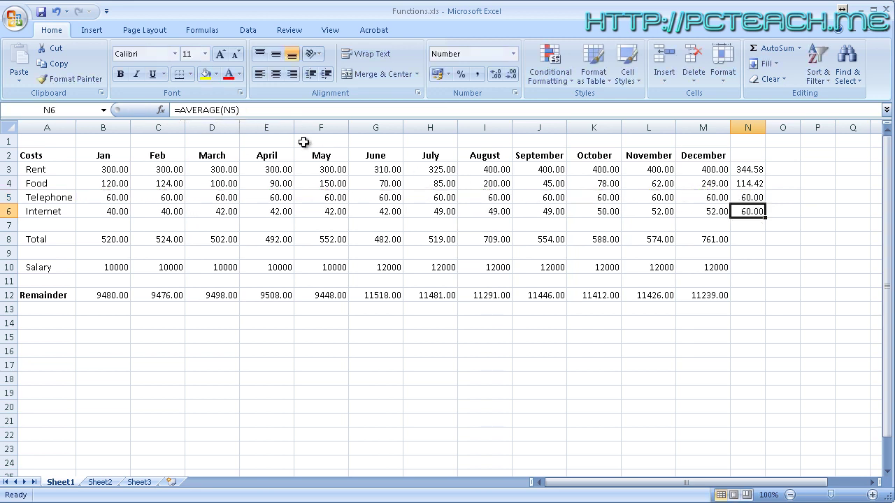
# Change the Internet average to use B6:M6, showing 45.75
pyautogui.moveTo(223, 109); pyautogui.dragTo(239, 110)
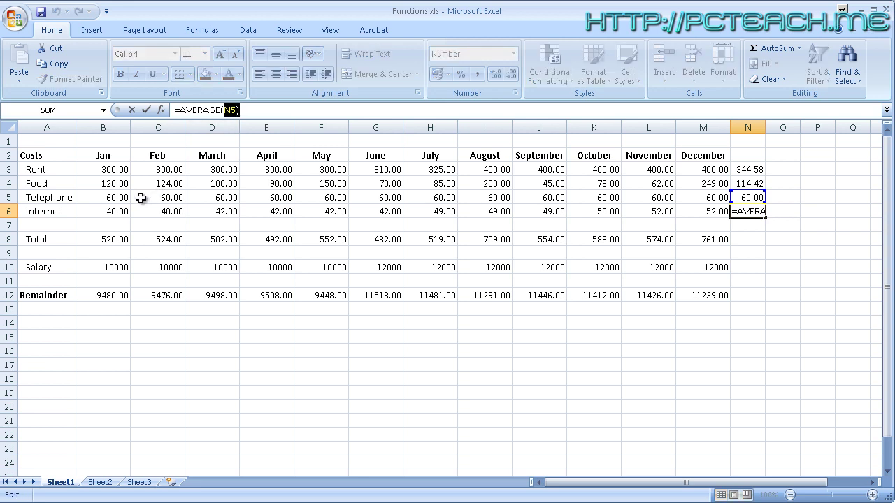
pyautogui.click(223, 110)
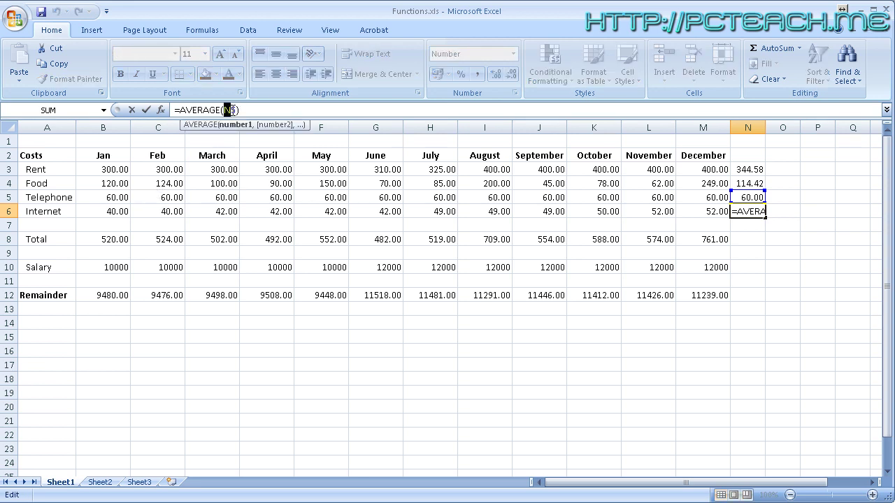
pyautogui.moveTo(225, 110); pyautogui.dragTo(238, 110)
pyautogui.moveTo(119, 211); pyautogui.dragTo(695, 210)
pyautogui.press('Return')
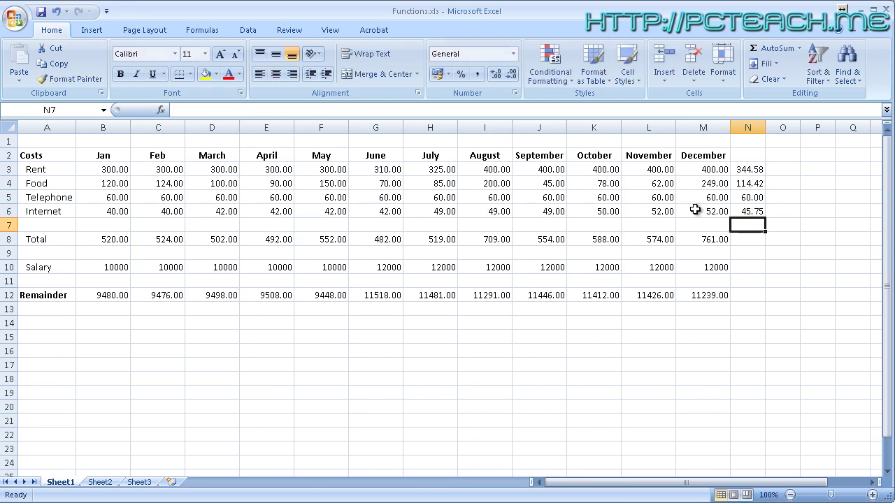
# Enter the header 'Average' in N2 and widen column N to fit it
pyautogui.click(743, 155)
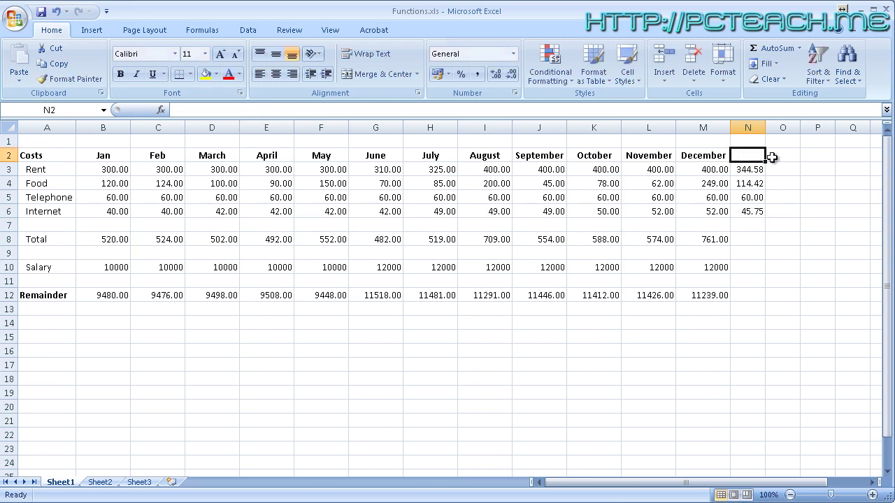
pyautogui.write('Average')
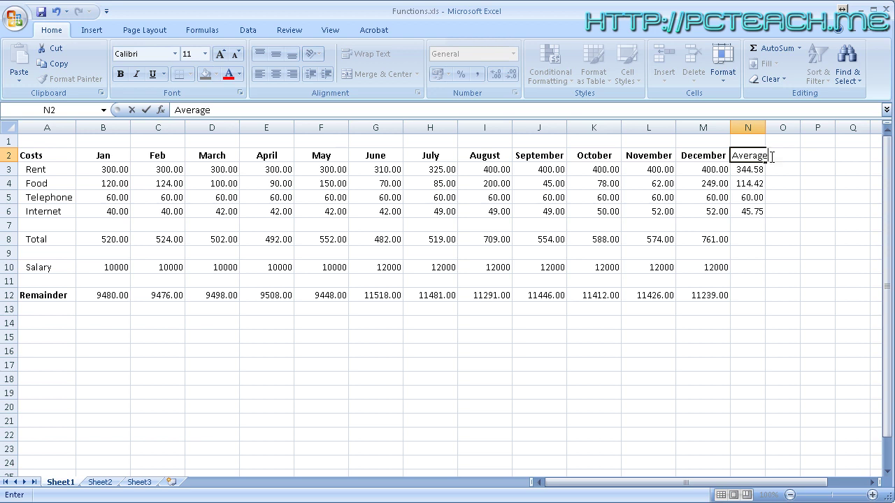
pyautogui.press('Return')
pyautogui.press('Up')
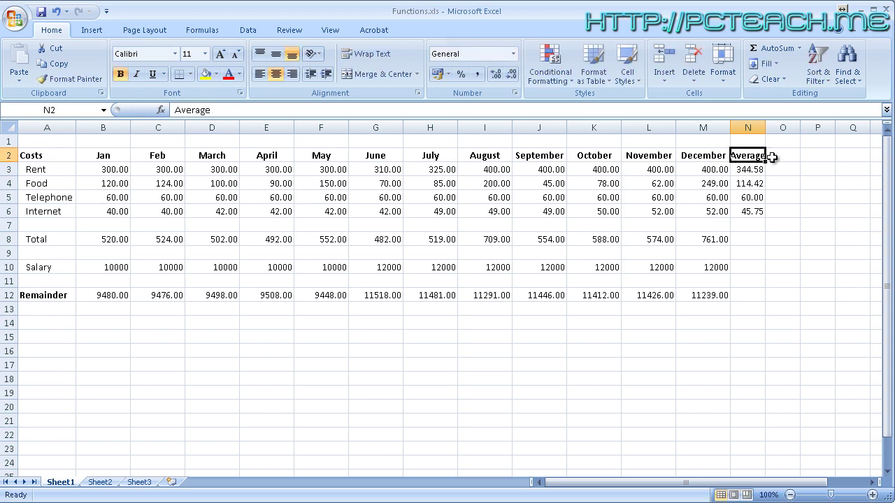
pyautogui.moveTo(765, 128); pyautogui.dragTo(782, 133)
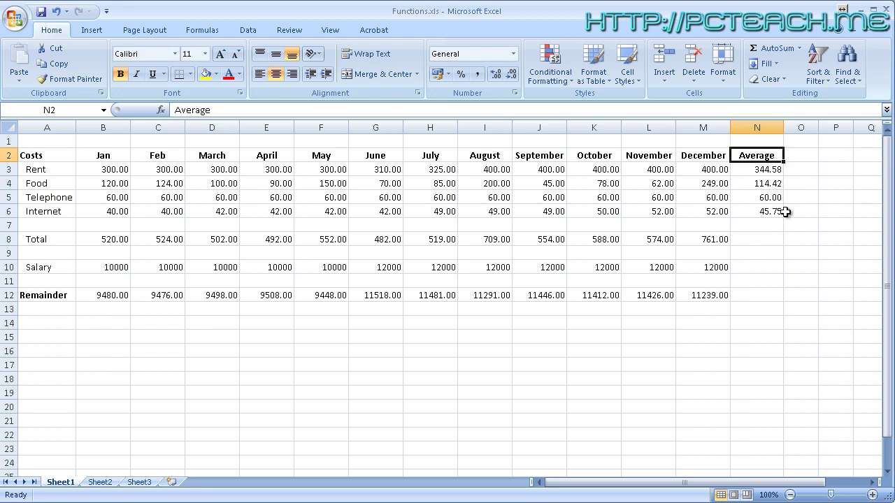
pyautogui.click(768, 240)
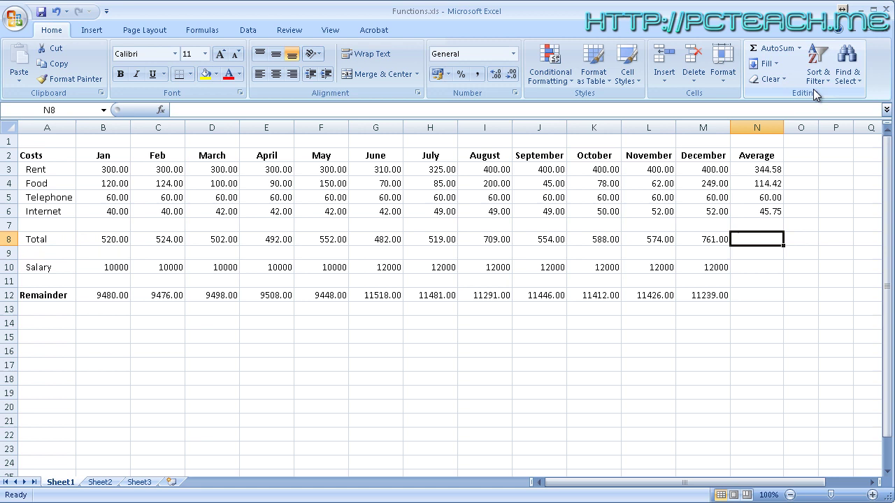
# Add AutoSum averages for the Total (564.75) and Salary (11166.6667) rows in column N
pyautogui.click(799, 48)
pyautogui.click(768, 79)
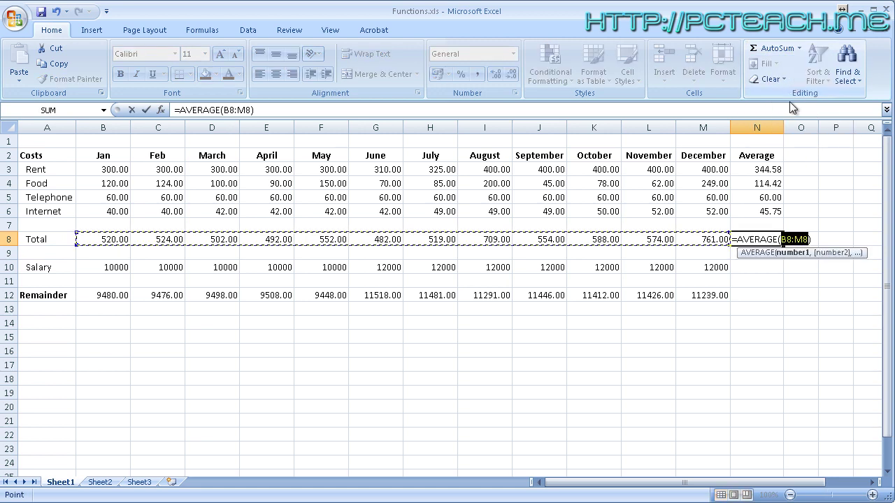
pyautogui.press('Return')
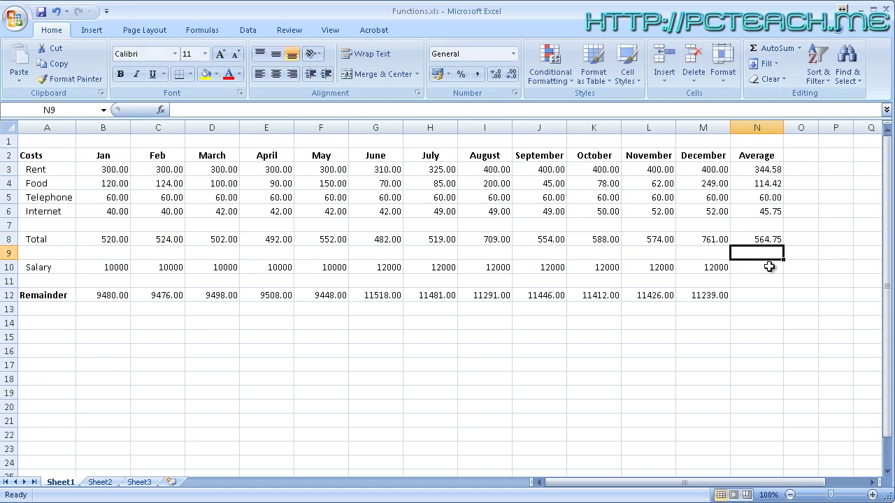
pyautogui.click(769, 268)
pyautogui.click(799, 48)
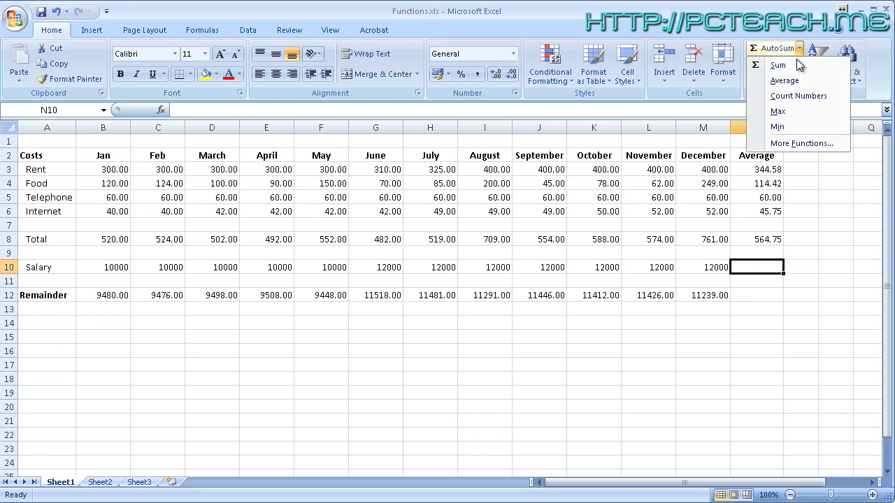
pyautogui.click(787, 84)
pyautogui.press('Return')
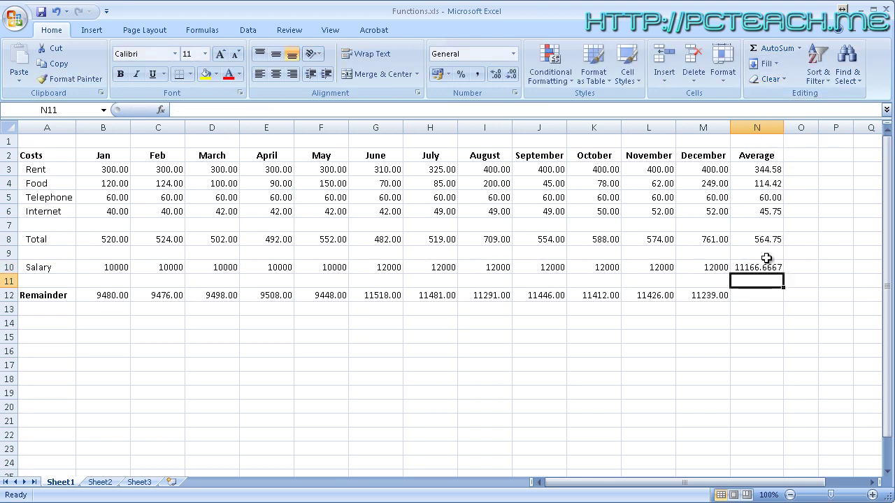
# Add the Remainder row's average in column N, showing 10601.92
pyautogui.click(755, 299)
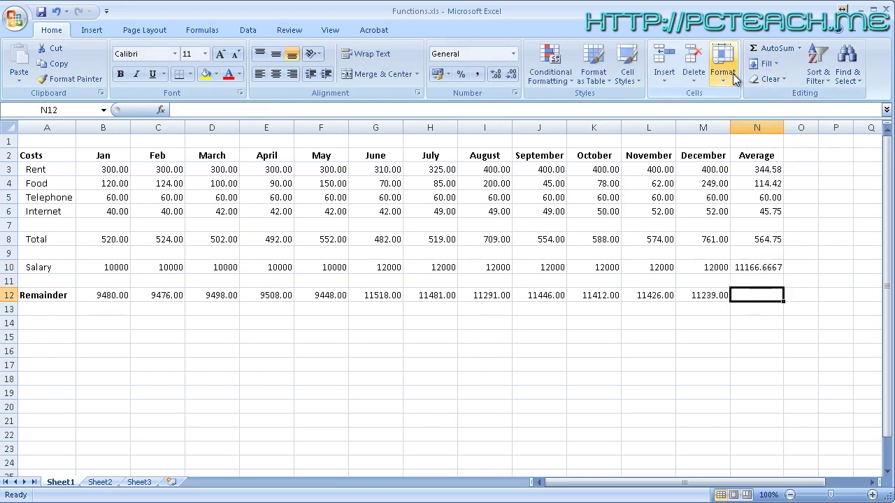
pyautogui.click(814, 58)
pyautogui.click(798, 48)
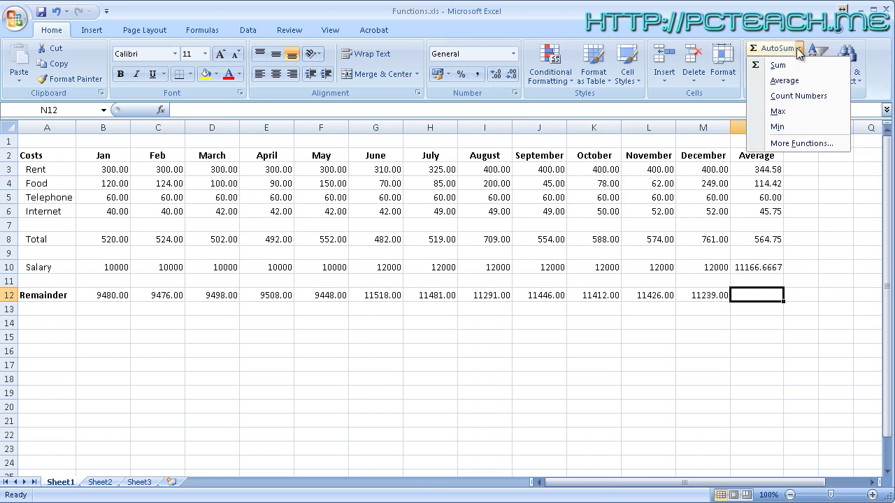
pyautogui.click(784, 80)
pyautogui.press('Return')
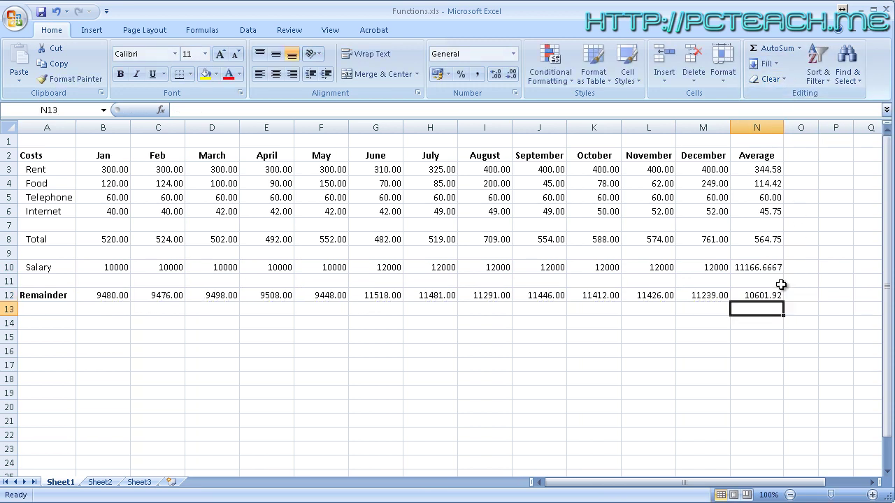
pyautogui.click(477, 335)
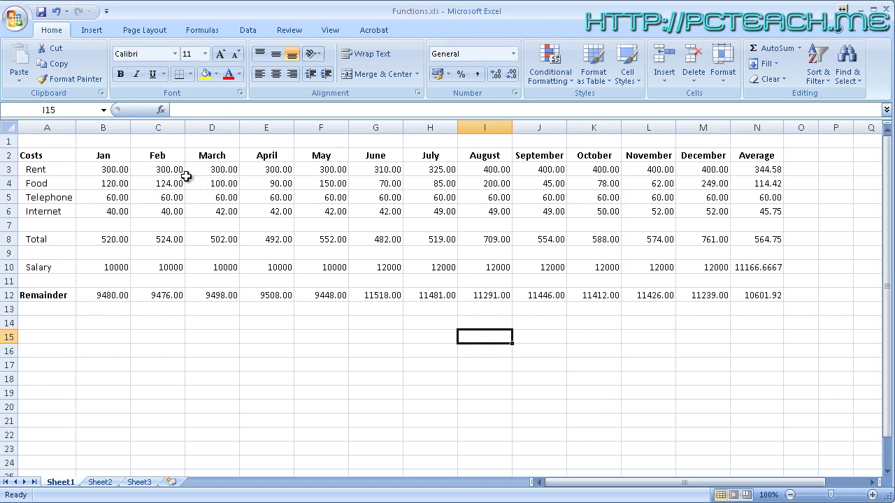
# Change February's Rent in C3 to 54 and Food in C4 to 110
pyautogui.click(161, 171)
pyautogui.click(162, 183)
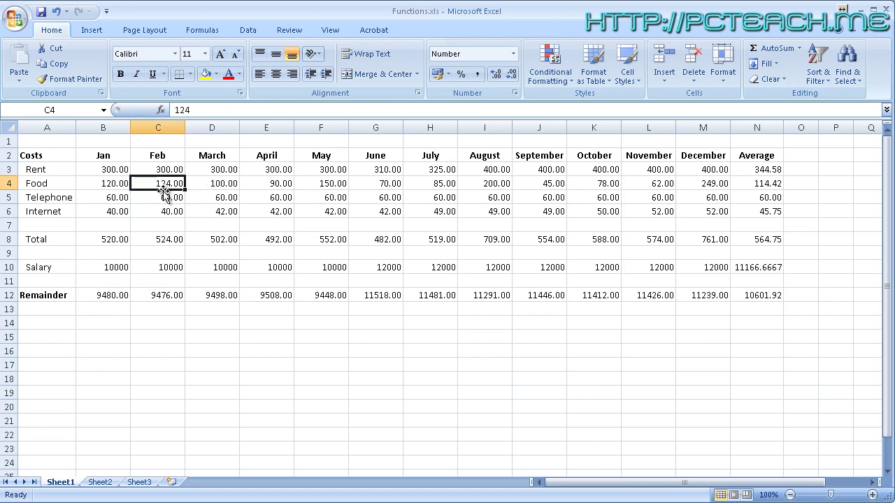
pyautogui.click(163, 171)
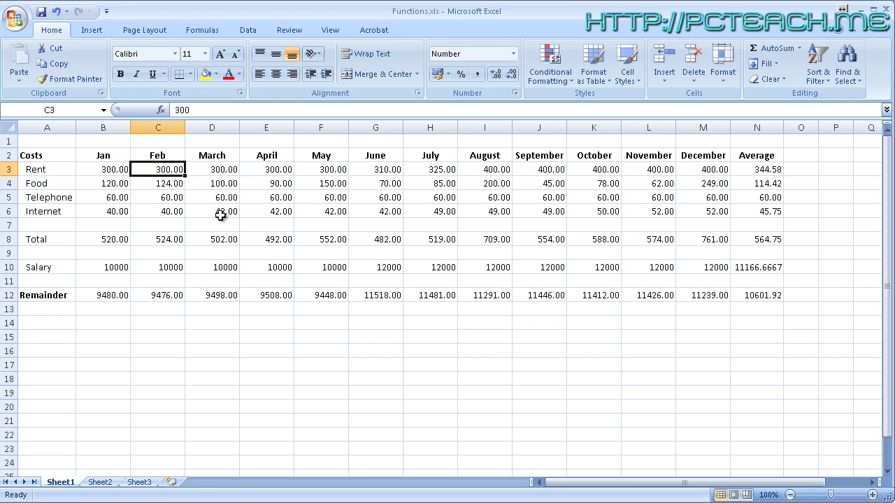
pyautogui.write('54')
pyautogui.press('Return')
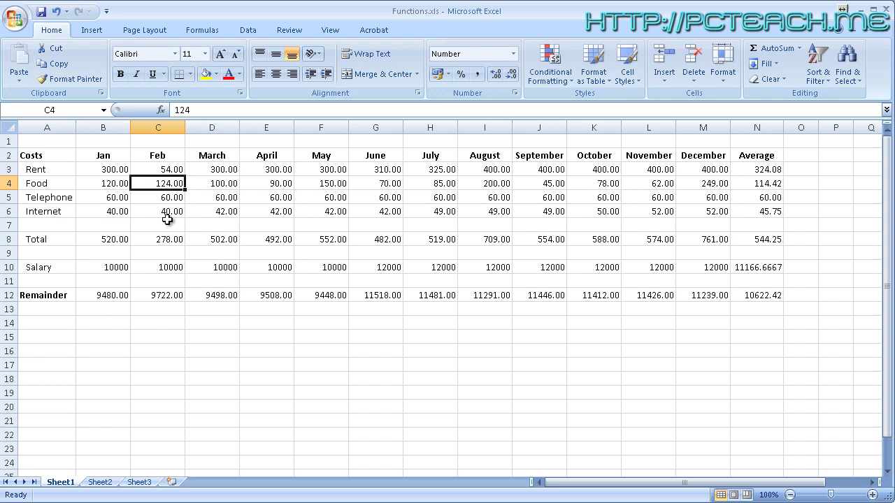
pyautogui.write('110')
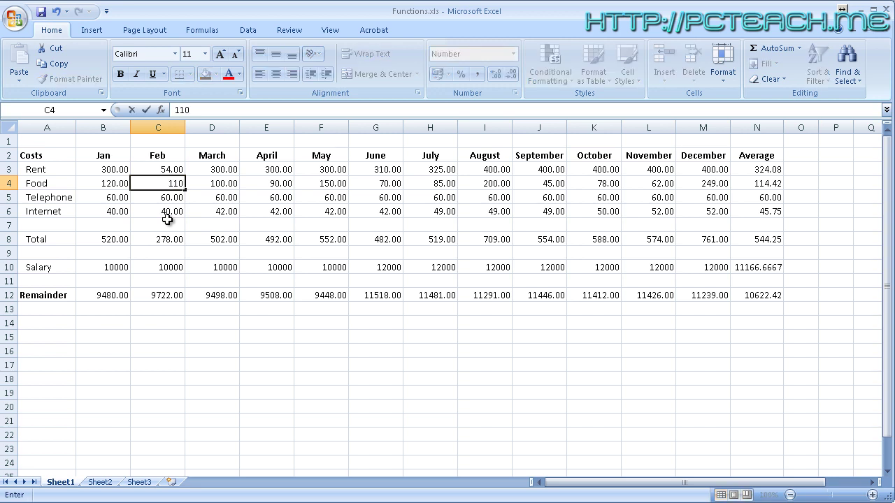
pyautogui.press('Return')
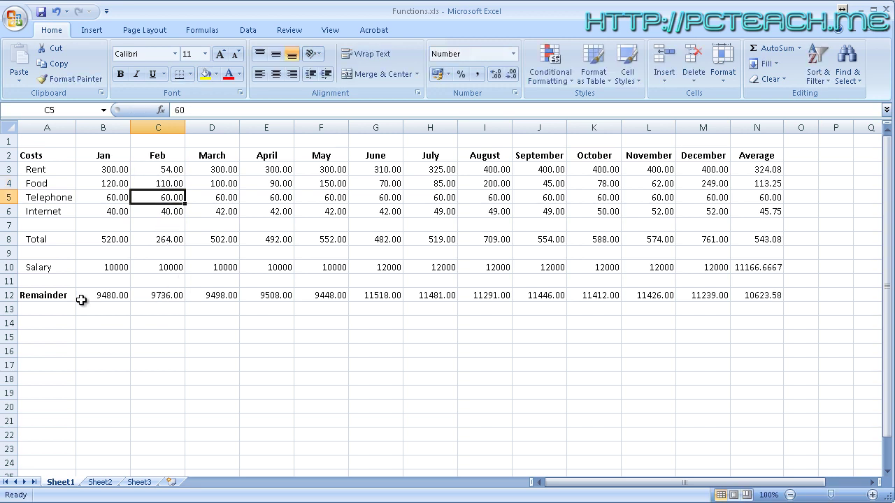
pyautogui.click(165, 294)
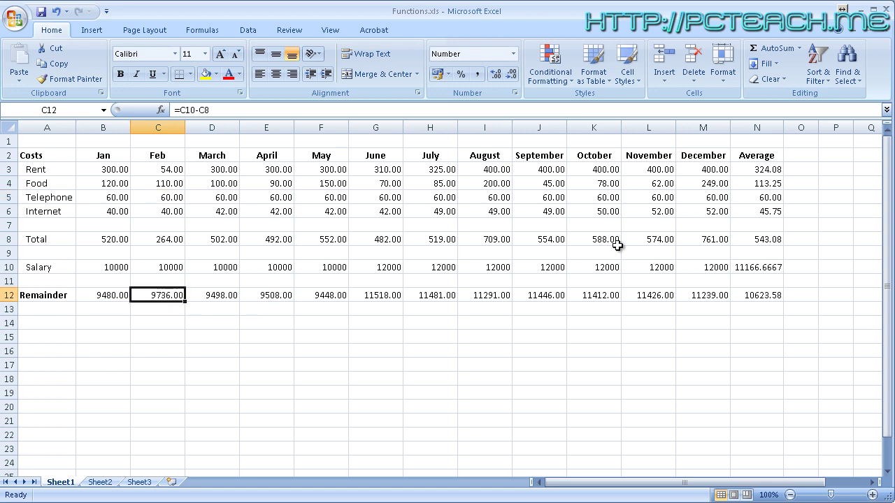
pyautogui.click(112, 240)
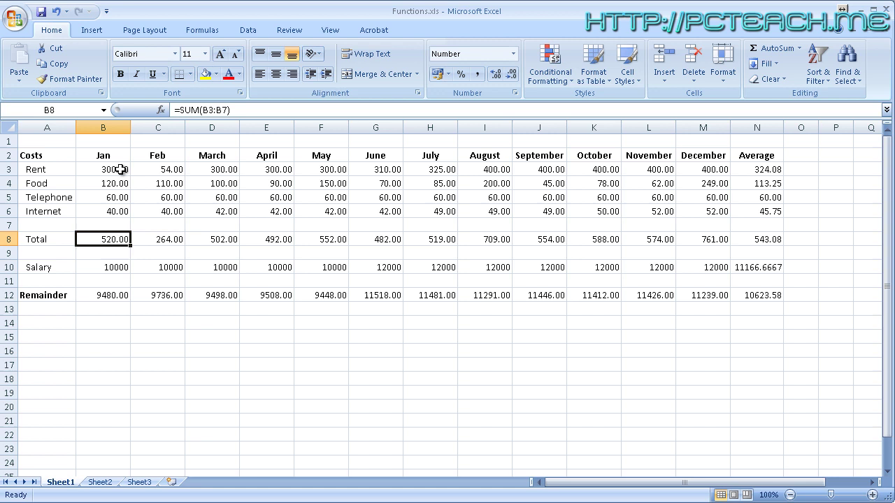
pyautogui.click(115, 223)
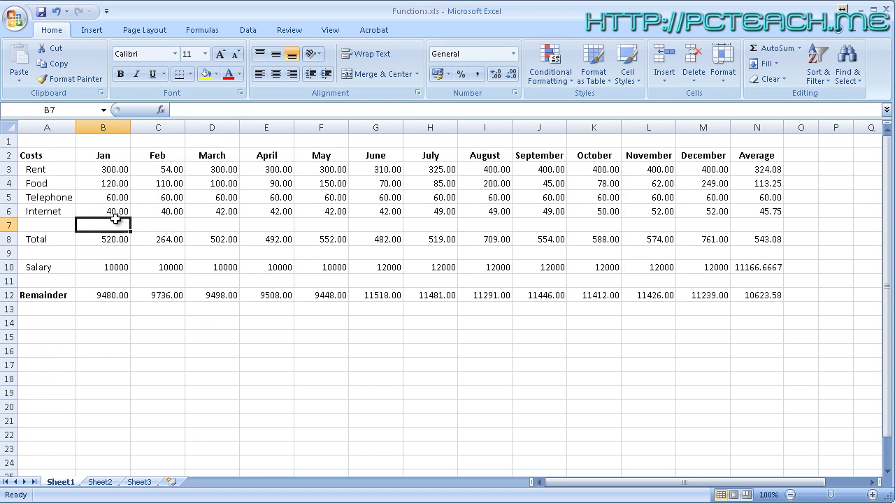
pyautogui.write('=')
pyautogui.click(110, 172)
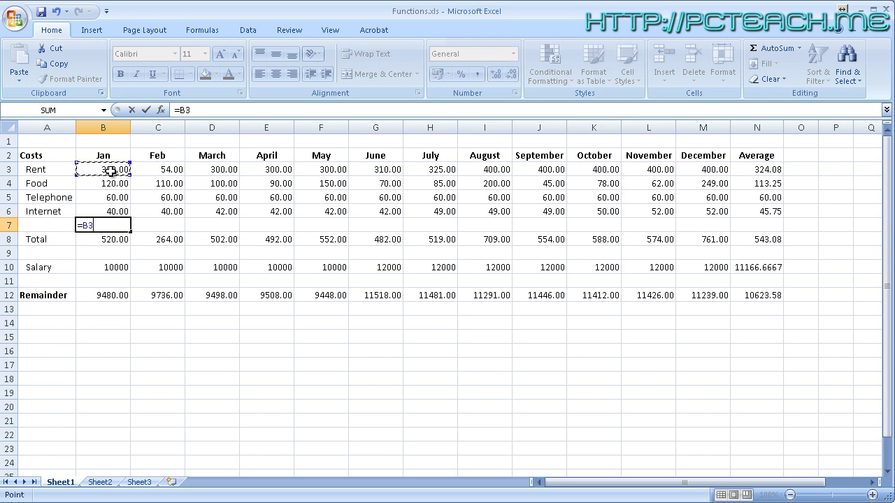
pyautogui.write('+')
pyautogui.click(115, 185)
pyautogui.write('+')
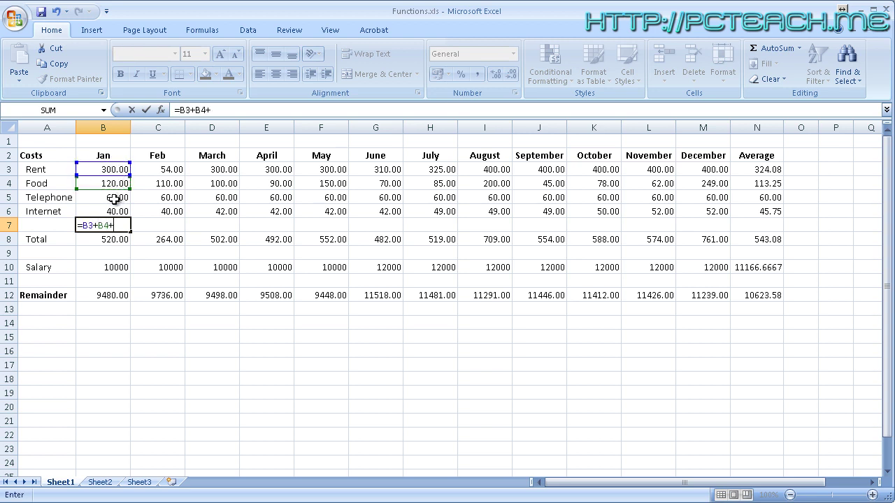
pyautogui.click(117, 199)
pyautogui.write('+')
pyautogui.click(112, 212)
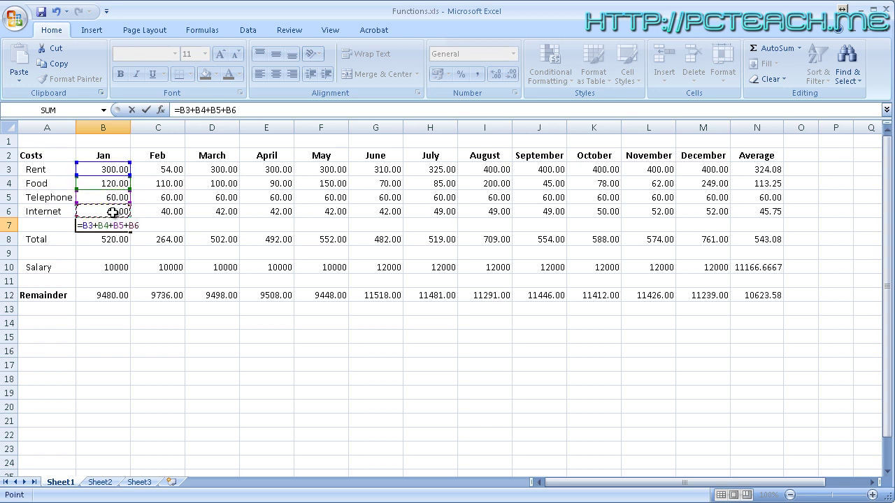
pyautogui.press('Return')
pyautogui.click(115, 225)
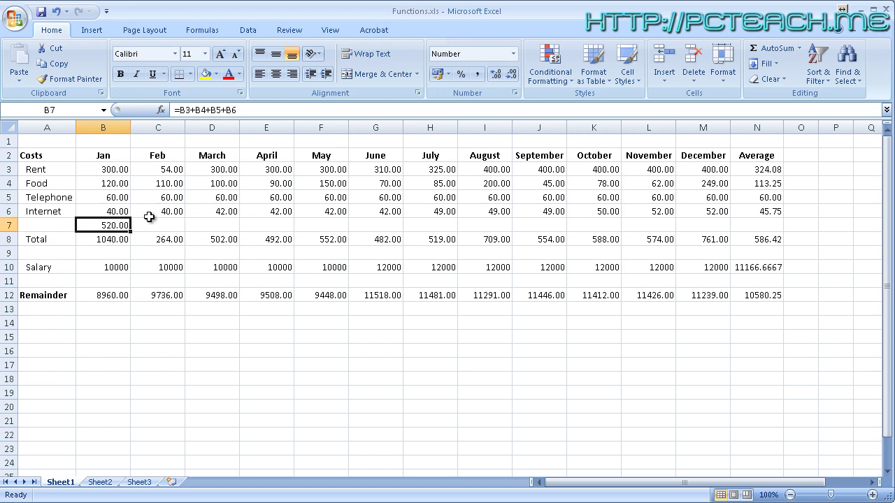
pyautogui.press('Delete')
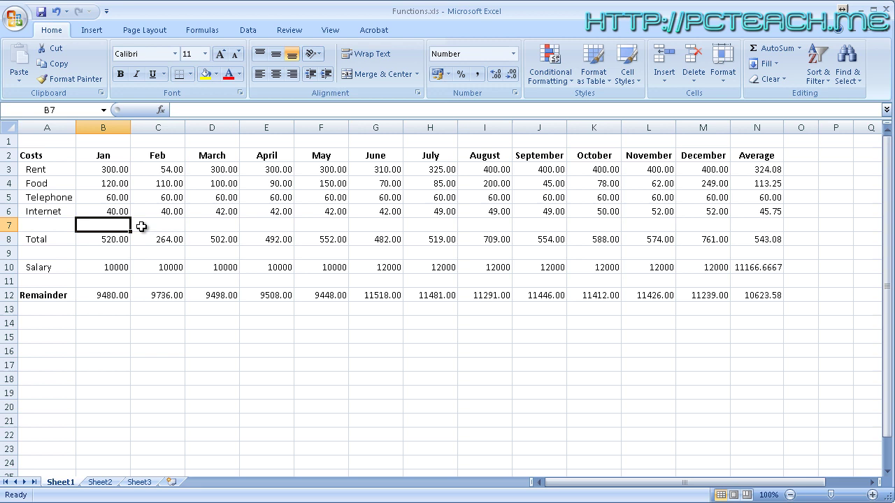
pyautogui.click(117, 240)
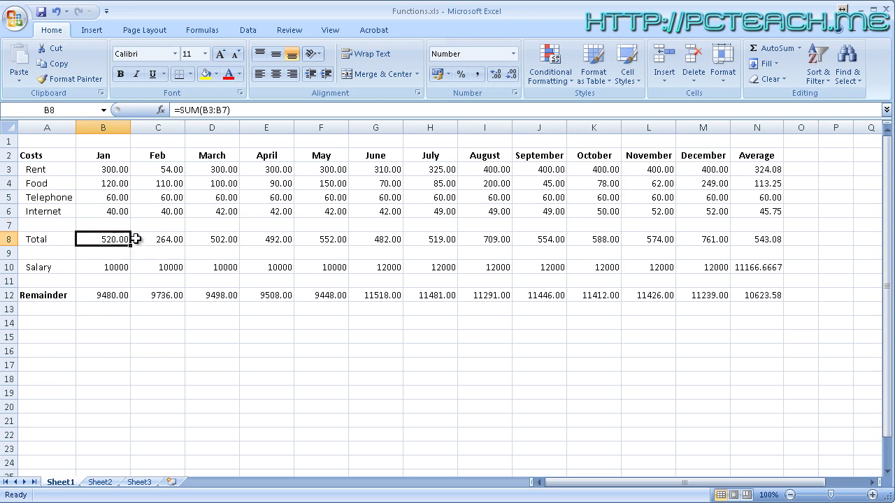
# Insert a blank sheet row at row 6, above the Internet row
pyautogui.click(8, 211)
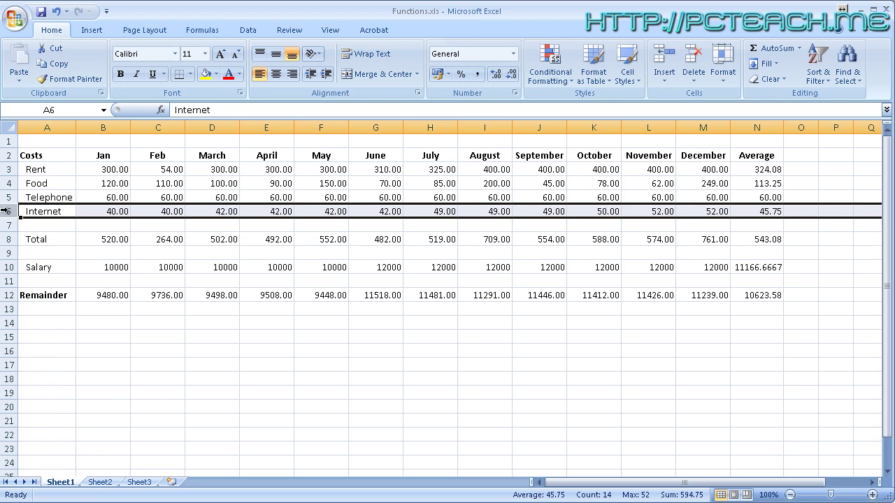
pyautogui.click(90, 32)
pyautogui.click(669, 75)
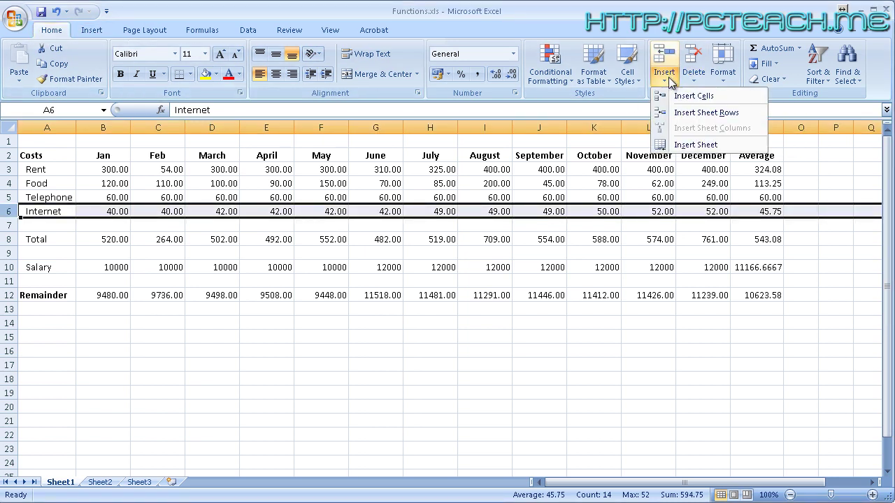
pyautogui.click(692, 112)
# Label A6 'Cell Phone' and enter 12 for each month from January to June
pyautogui.click(46, 208)
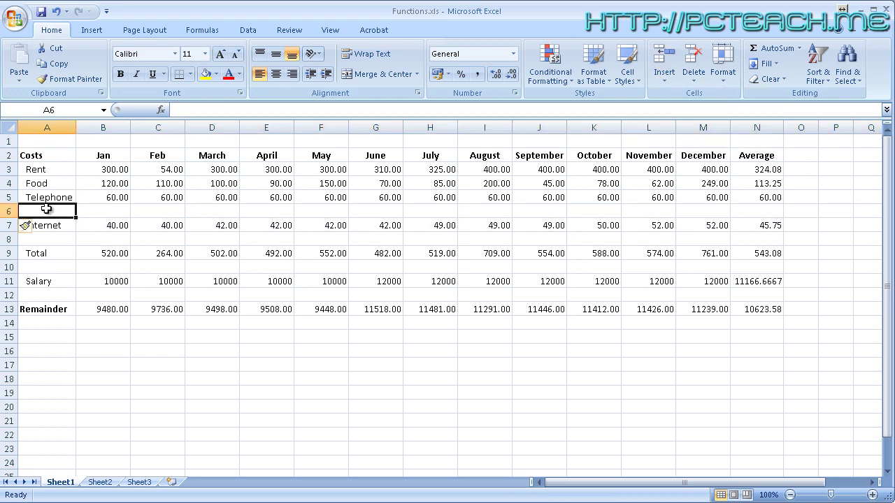
pyautogui.write('Cell OP')
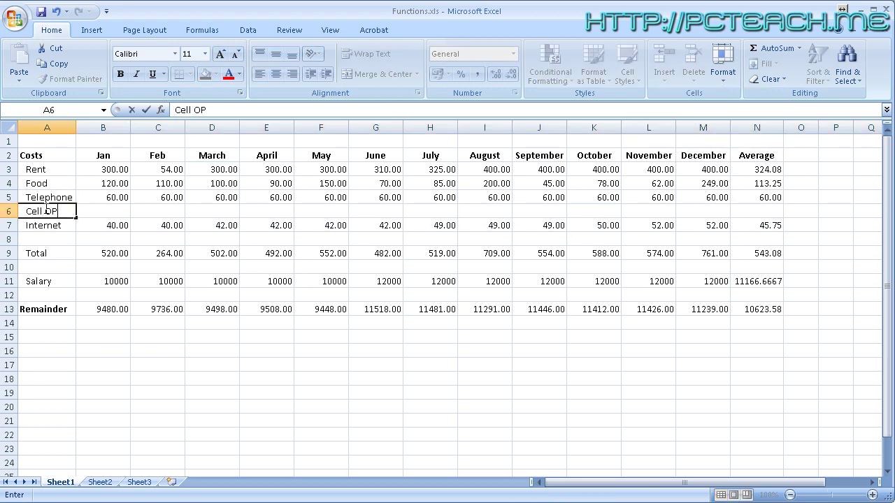
pyautogui.press('BackSpace')
pyautogui.press('BackSpace')
pyautogui.write('Phone')
pyautogui.press('Tab')
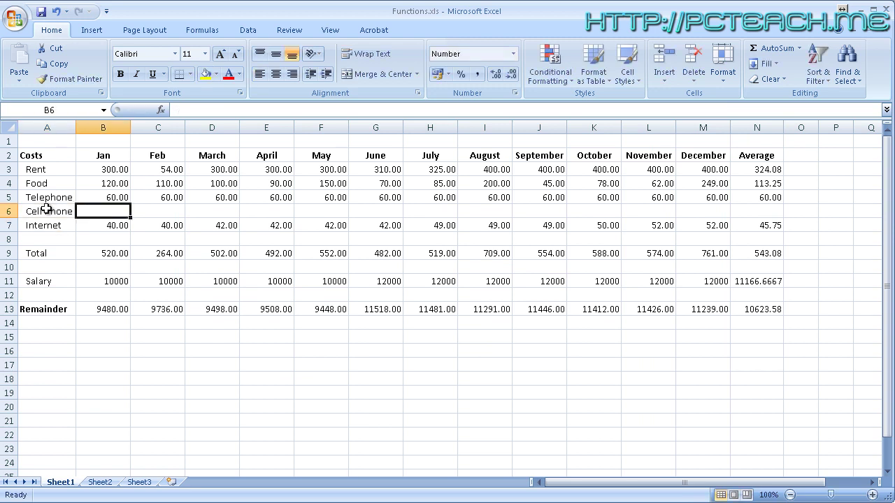
pyautogui.write('12')
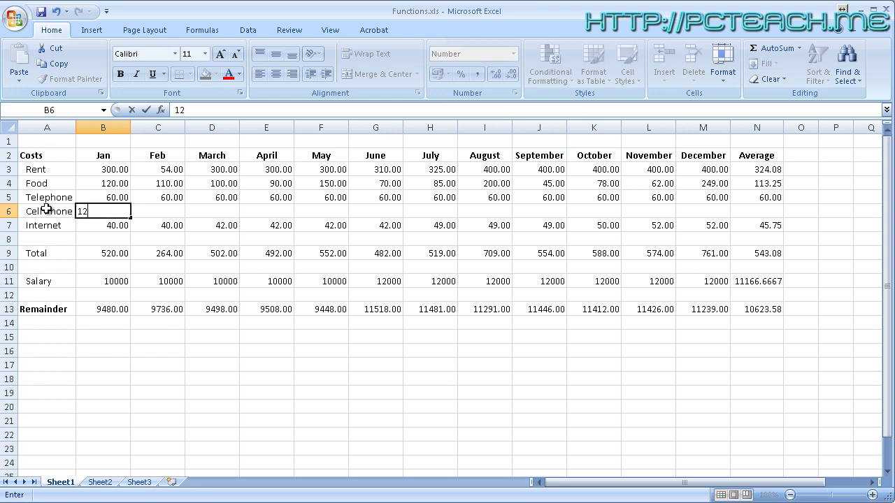
pyautogui.press('Tab')
pyautogui.write('12')
pyautogui.press('Tab')
pyautogui.write('12')
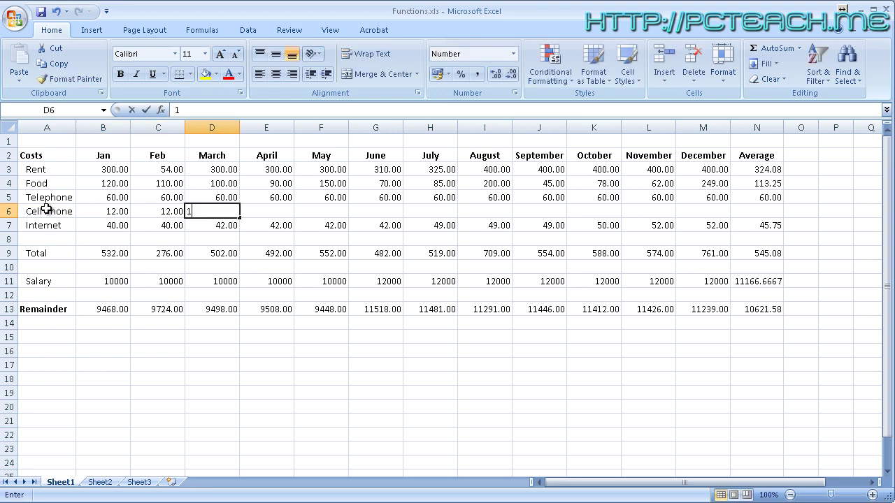
pyautogui.press('Tab')
pyautogui.write('12')
pyautogui.press('Tab')
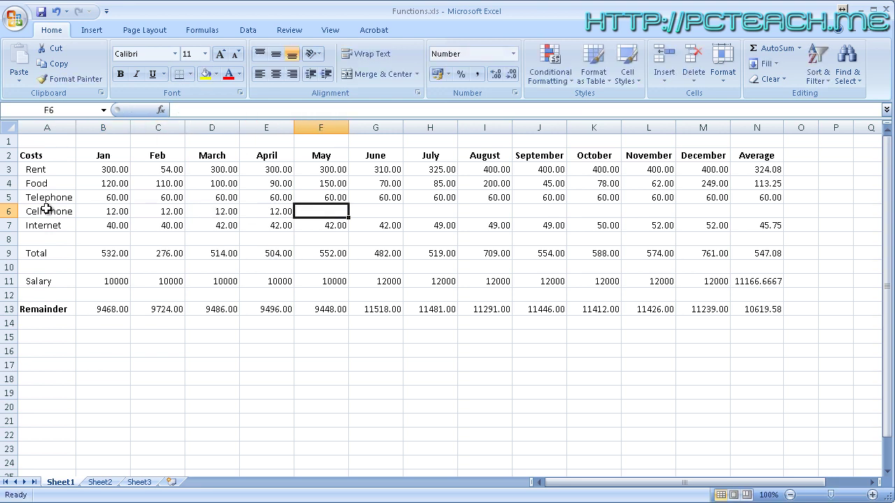
pyautogui.write('12')
pyautogui.press('Tab')
pyautogui.write('12')
pyautogui.press('Tab')
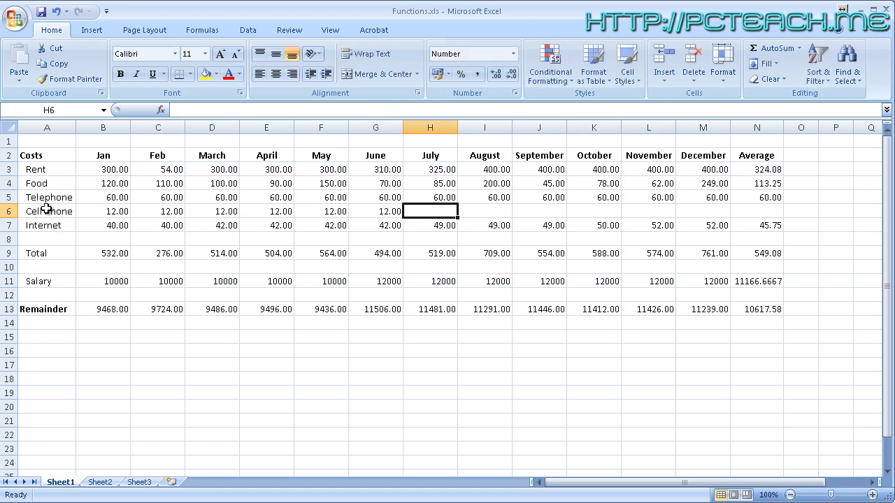
# Enter the July–December Cell Phone costs: 200, 12, 15, 15, 17 and 190
pyautogui.write('200')
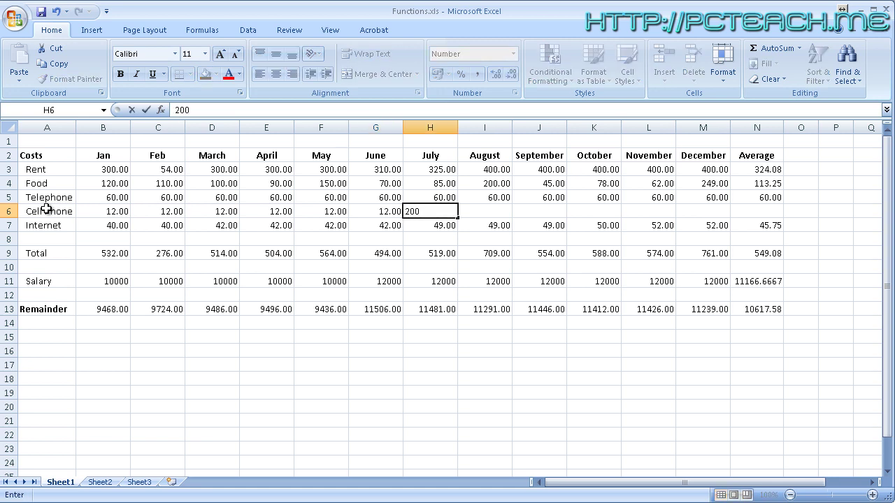
pyautogui.press('Tab')
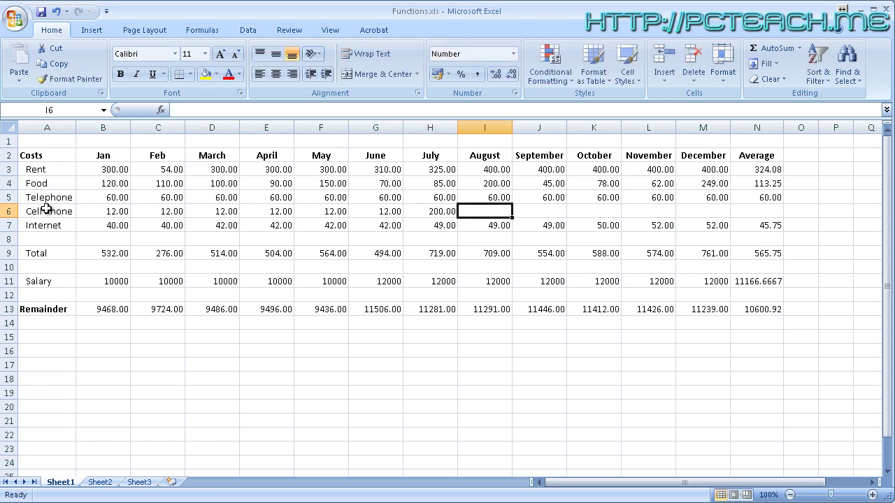
pyautogui.write('12')
pyautogui.press('Tab')
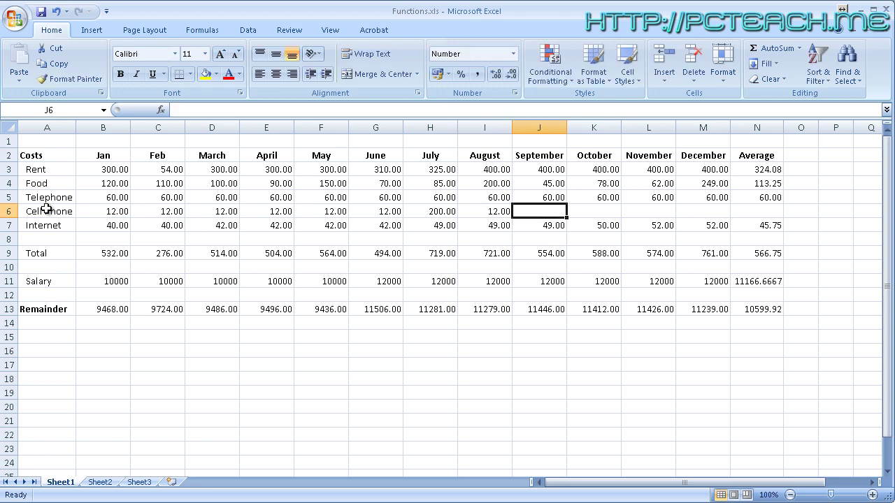
pyautogui.write('15')
pyautogui.press('Tab')
pyautogui.write('15')
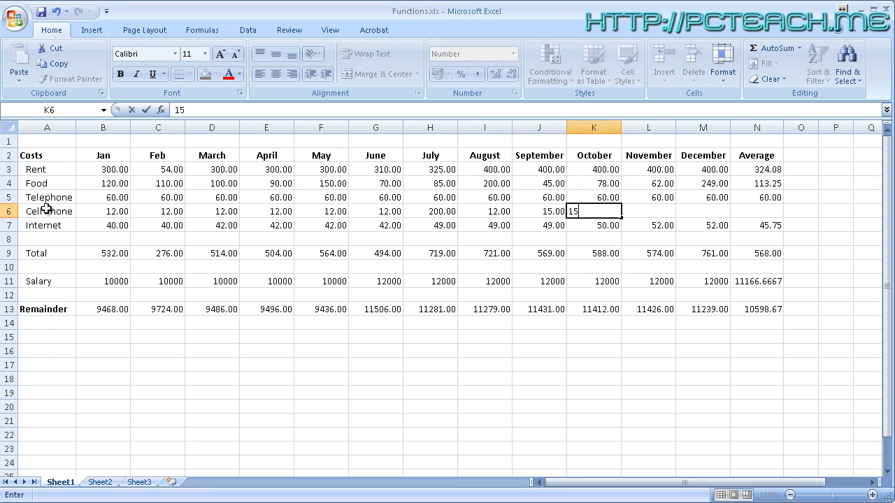
pyautogui.press('Tab')
pyautogui.write('17')
pyautogui.press('Tab')
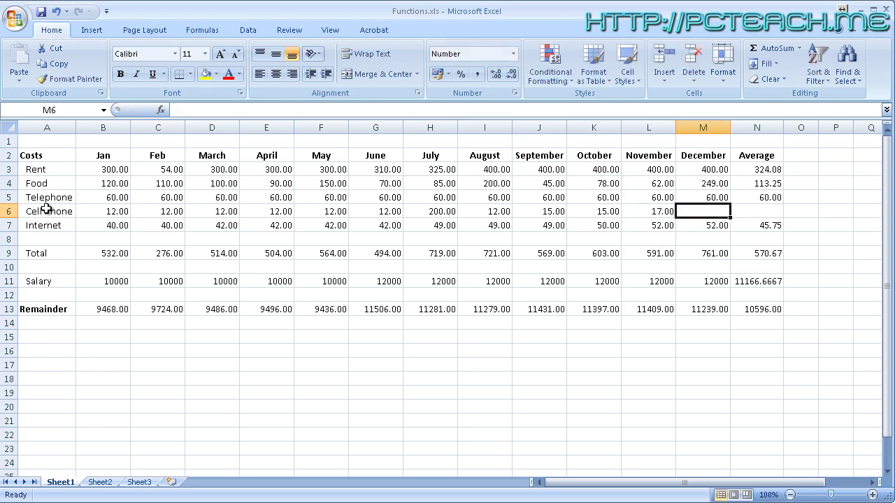
pyautogui.write('190')
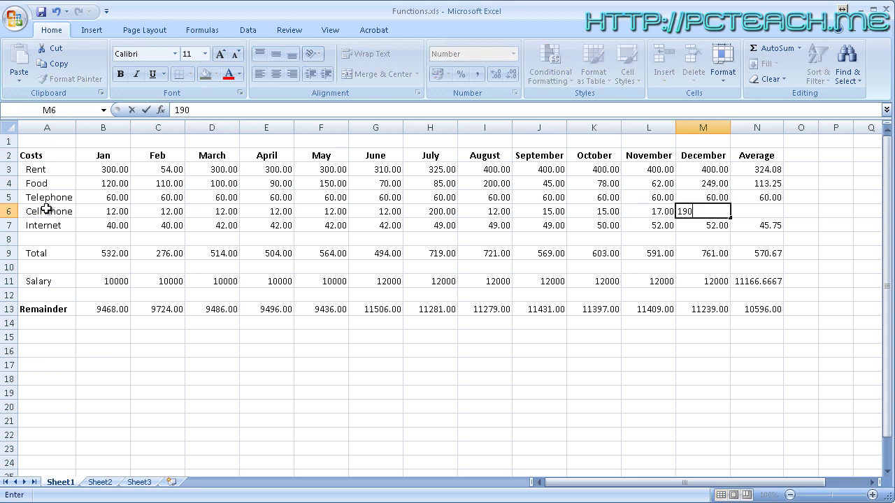
pyautogui.press('Return')
pyautogui.press('Up')
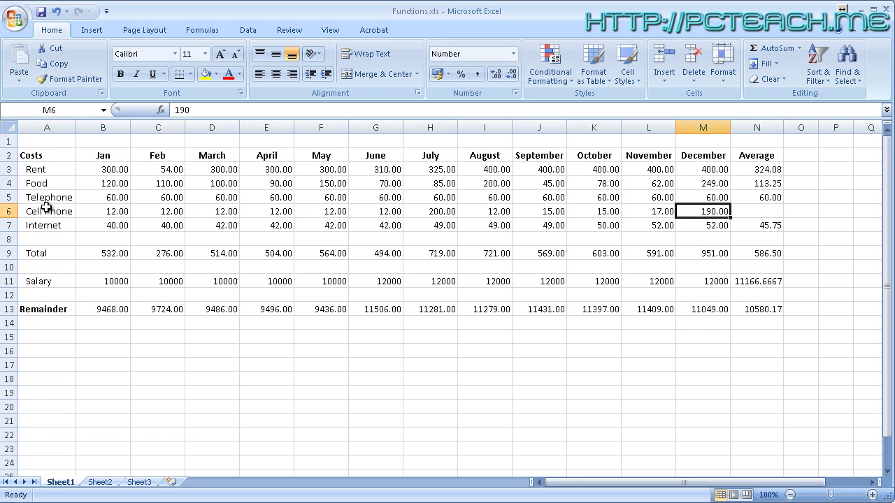
pyautogui.click(9, 211)
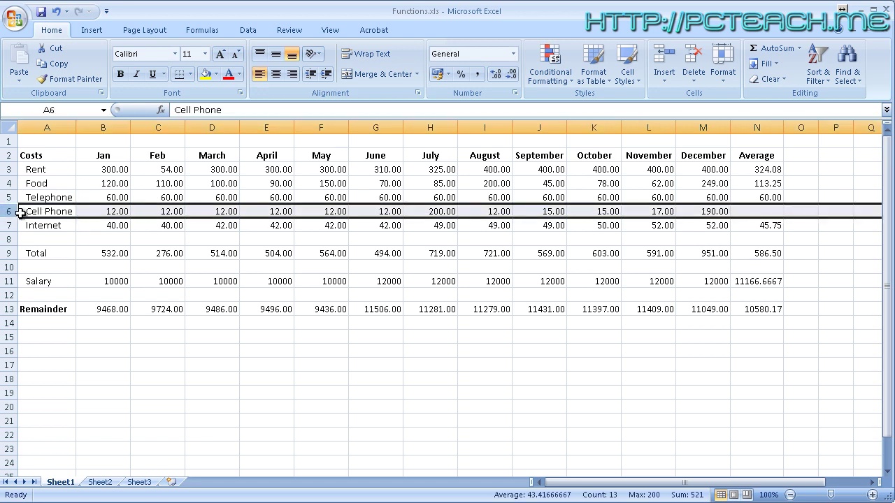
pyautogui.click(761, 212)
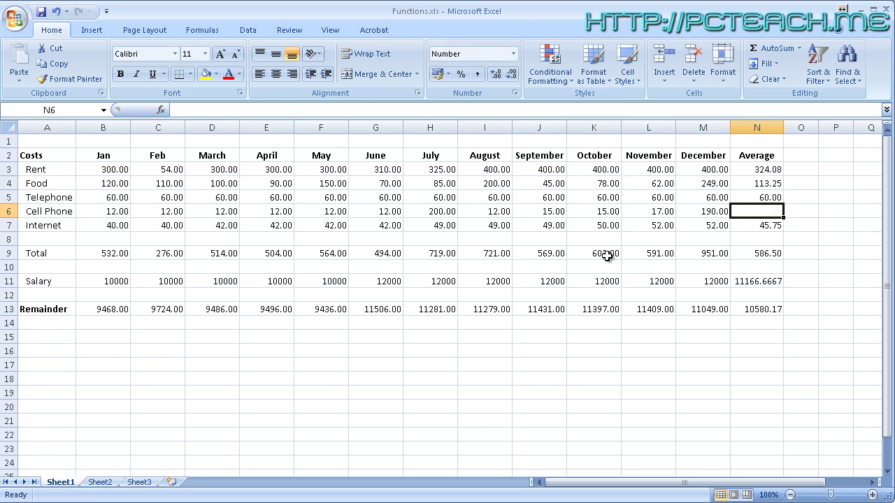
pyautogui.click(113, 252)
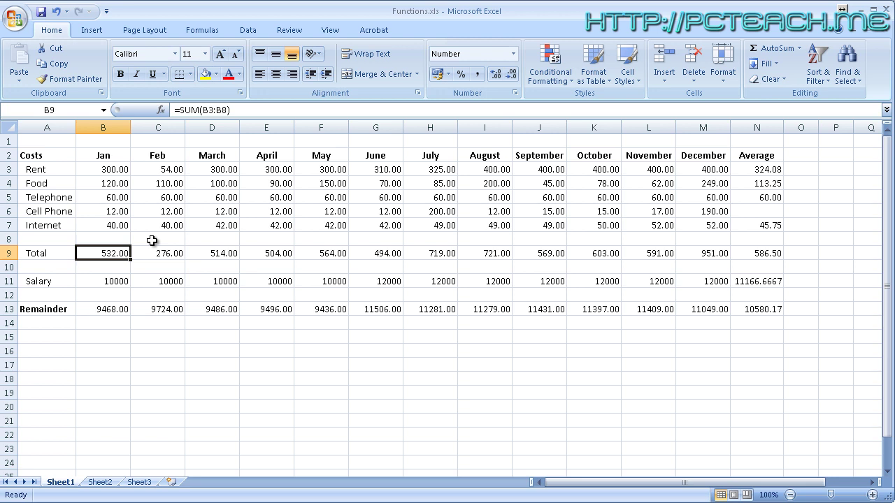
pyautogui.click(7, 211)
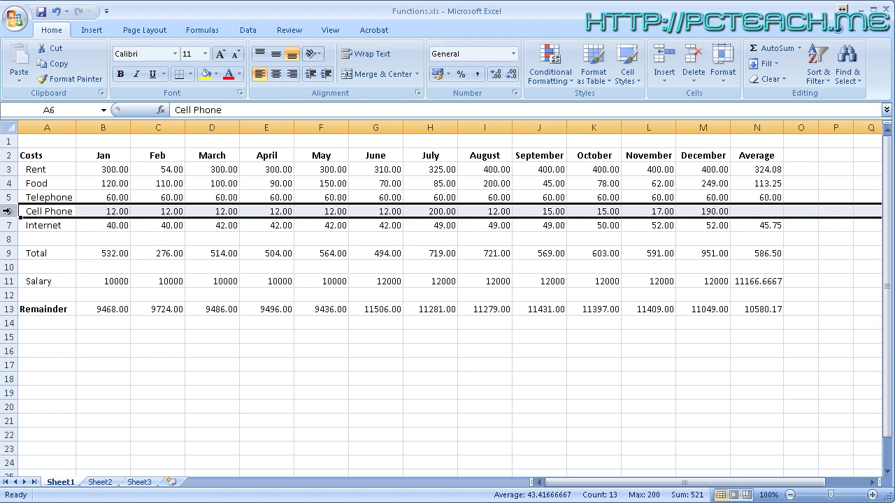
pyautogui.click(114, 254)
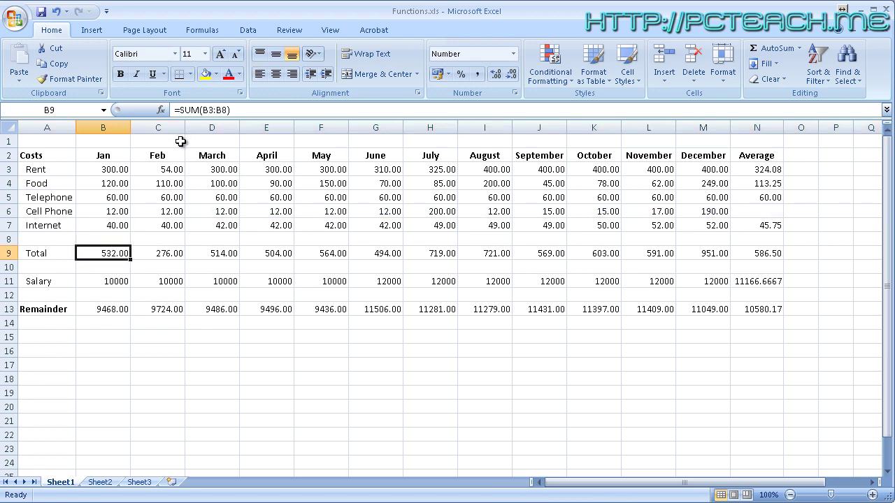
pyautogui.click(114, 128)
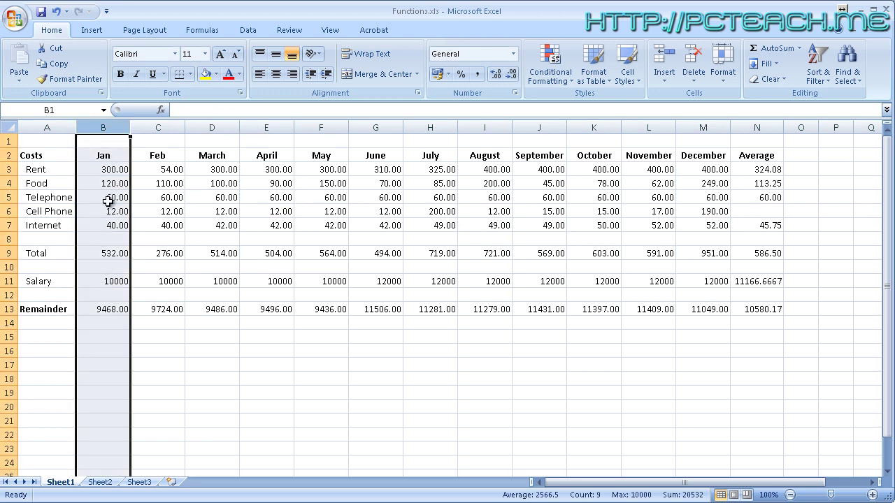
pyautogui.click(750, 212)
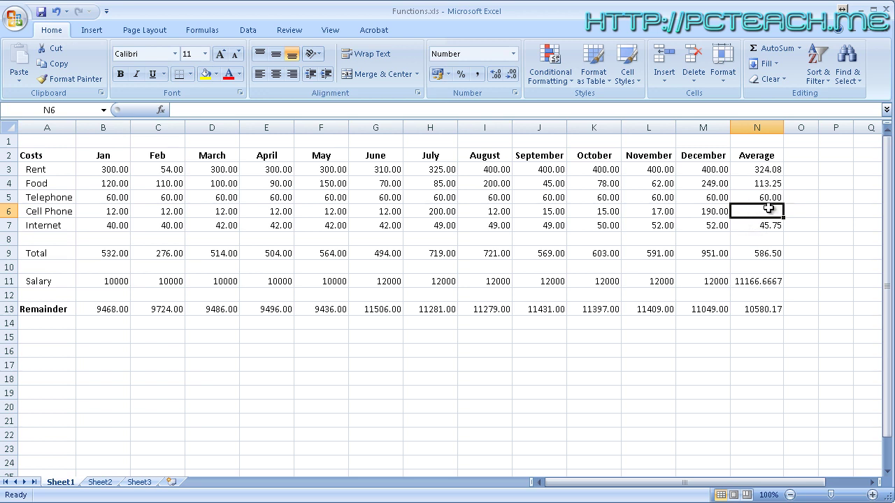
# Put an AutoSum Average formula in N6, which shows 165.78
pyautogui.click(799, 49)
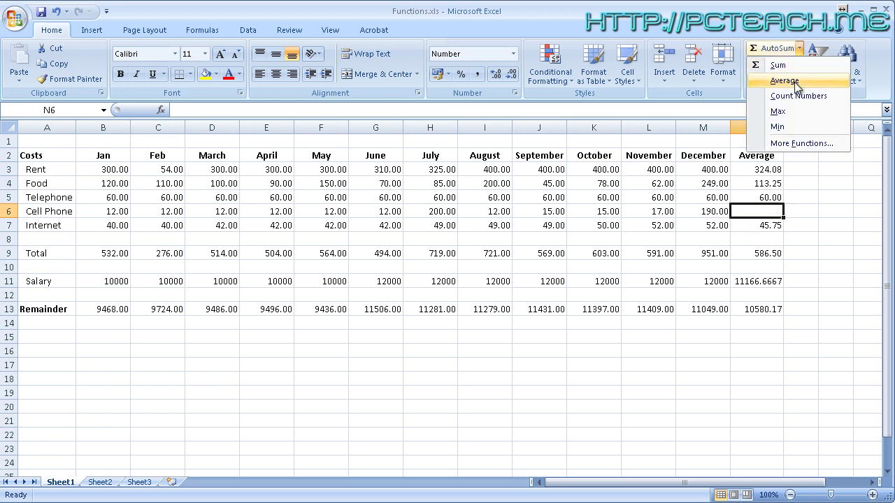
pyautogui.click(784, 81)
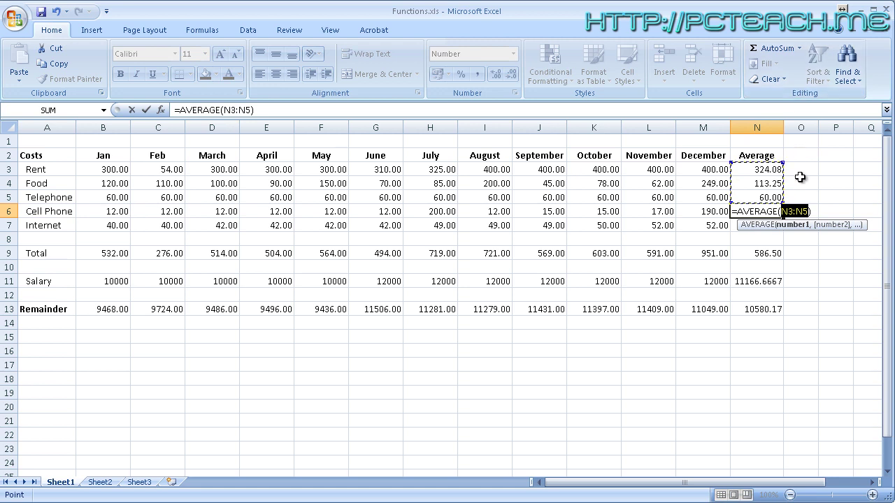
pyautogui.press('Return')
pyautogui.click(769, 211)
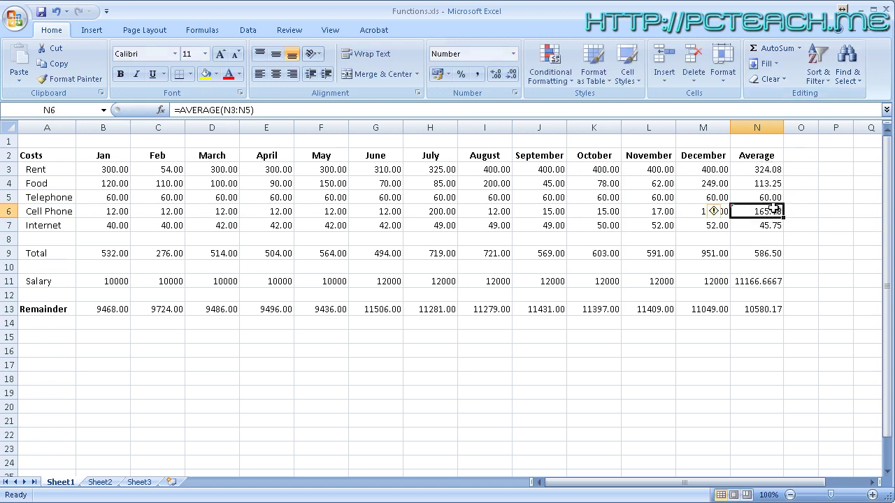
pyautogui.click(595, 241)
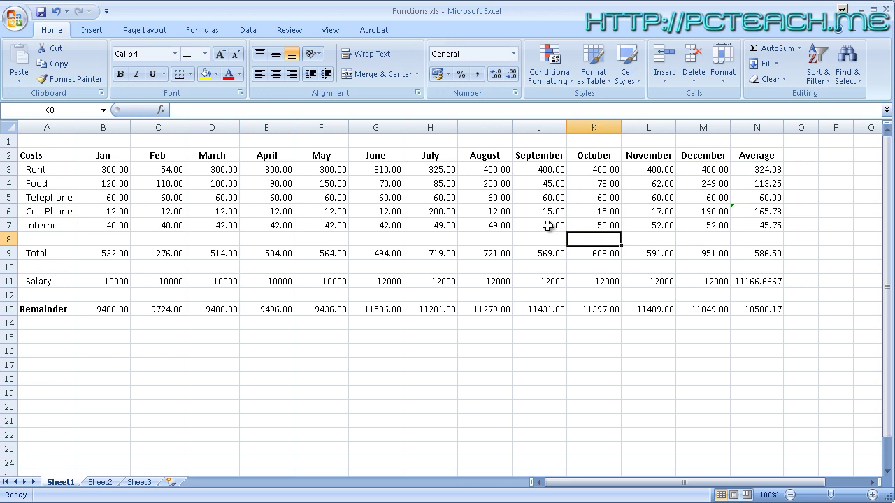
# On Sheet2, enter 10, 20, 30 … 100 down cells A1 to A10
pyautogui.click(100, 482)
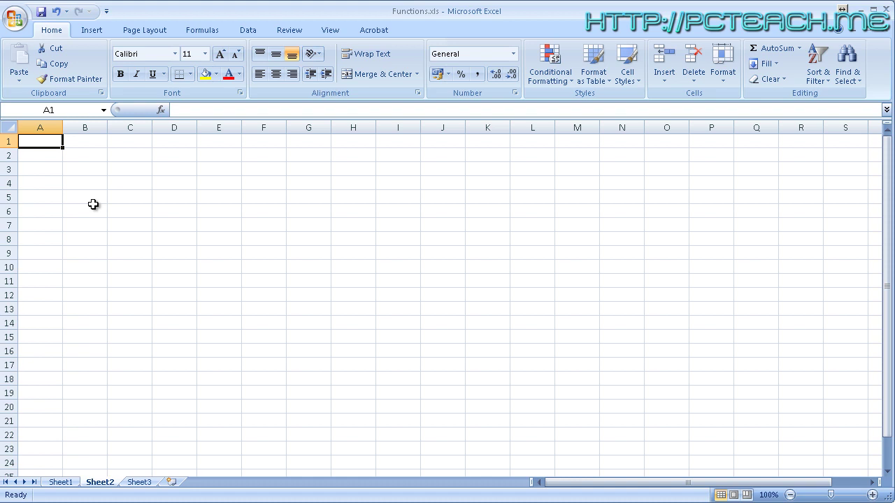
pyautogui.write('10')
pyautogui.press('Return')
pyautogui.write('20')
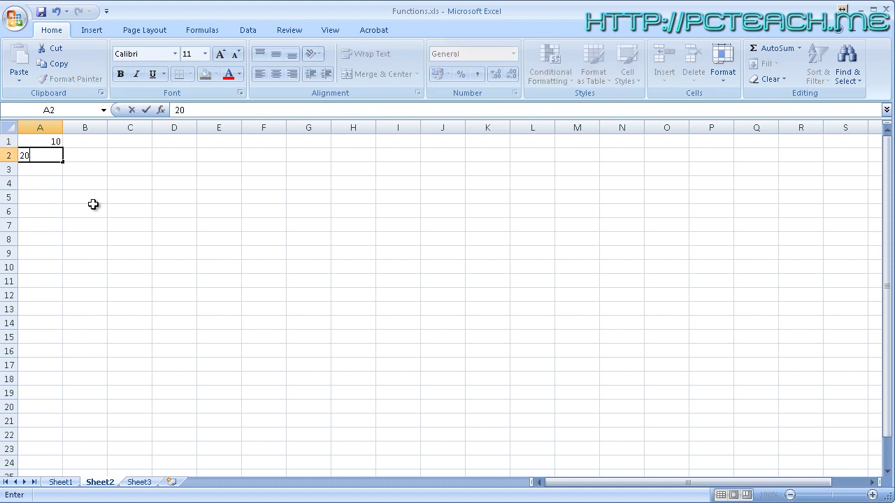
pyautogui.press('Return')
pyautogui.write('30')
pyautogui.press('Return')
pyautogui.write('40')
pyautogui.press('Return')
pyautogui.write('50')
pyautogui.press('Return')
pyautogui.write('60')
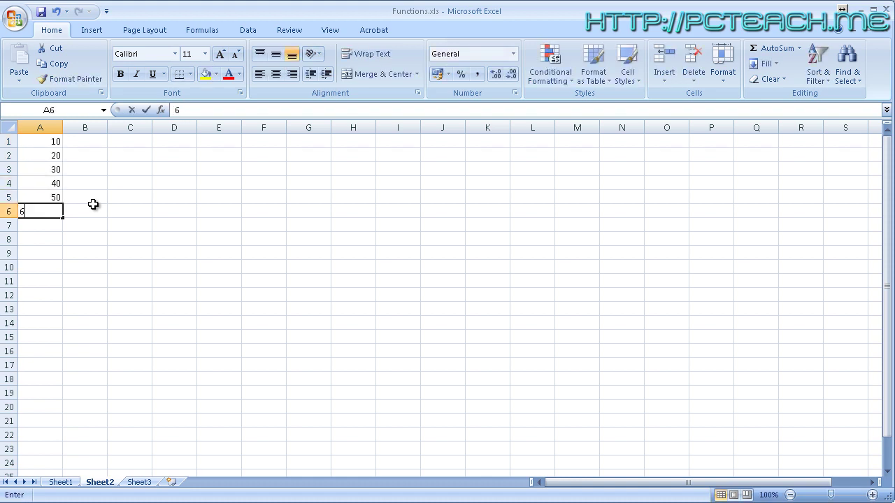
pyautogui.press('Return')
pyautogui.write('70')
pyautogui.press('Return')
pyautogui.write('80')
pyautogui.press('Return')
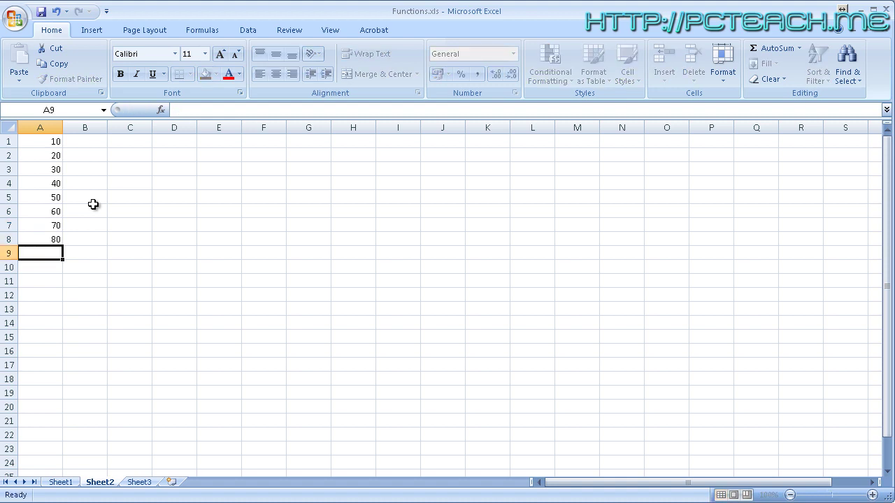
pyautogui.write('90')
pyautogui.press('Return')
pyautogui.write('100')
pyautogui.press('Return')
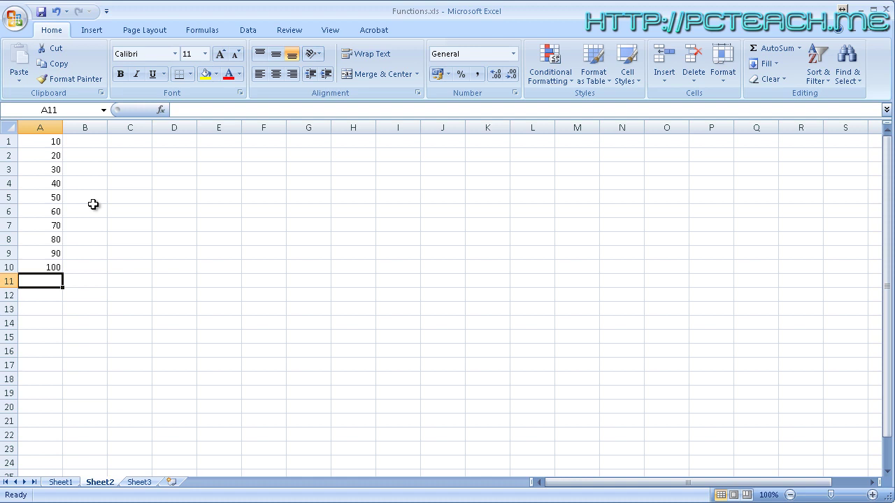
pyautogui.click(800, 49)
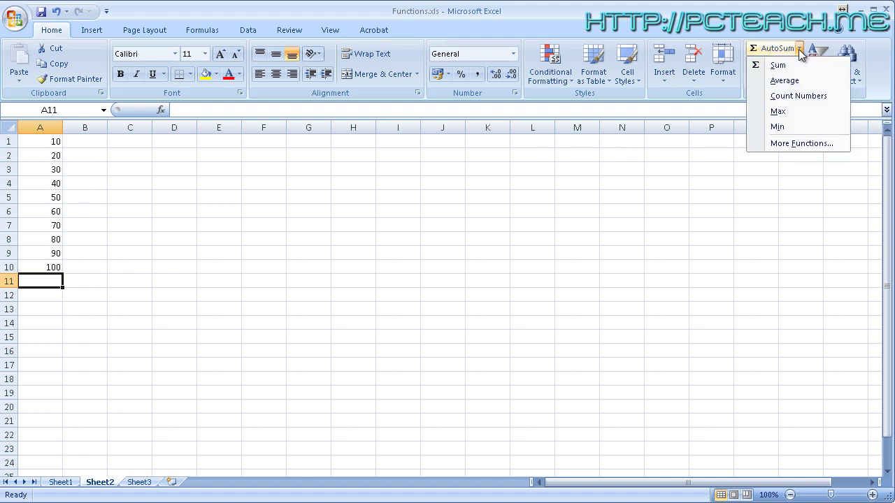
pyautogui.click(789, 144)
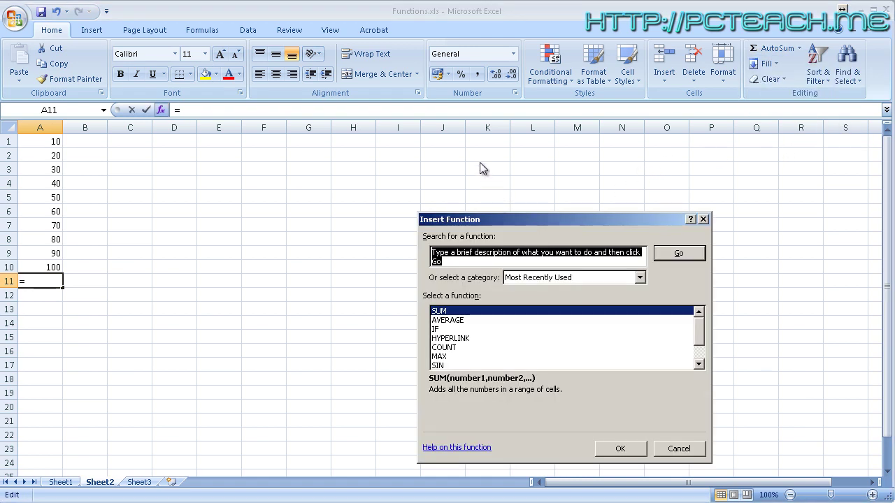
pyautogui.moveTo(548, 219); pyautogui.dragTo(471, 156)
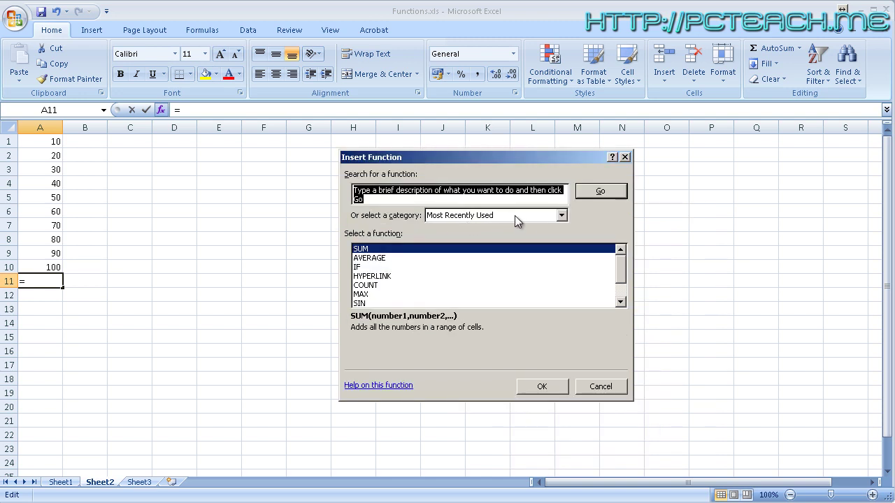
pyautogui.click(515, 215)
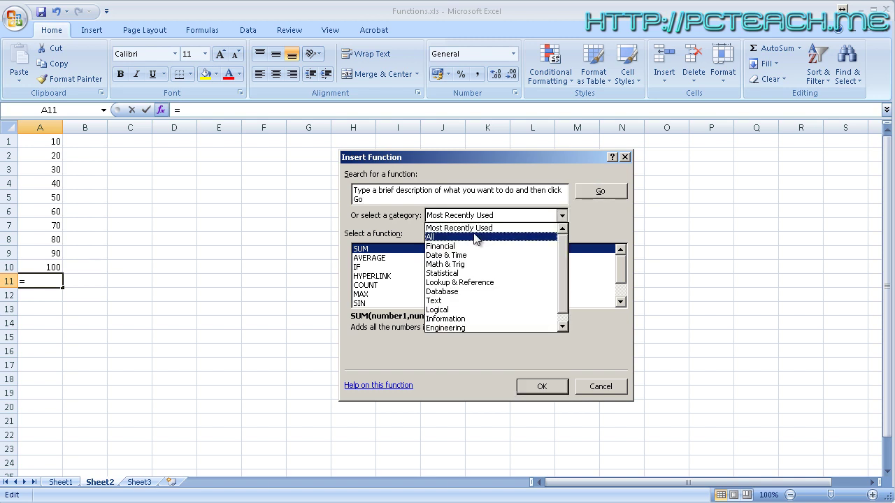
pyautogui.click(445, 241)
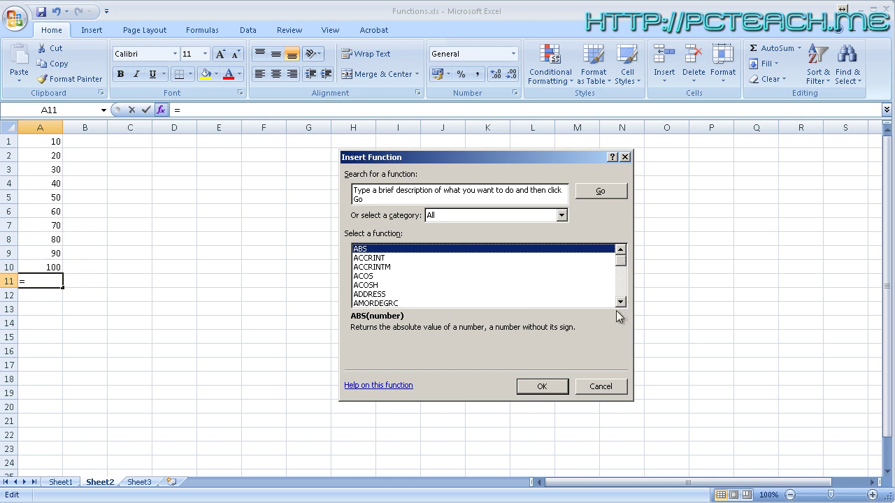
pyautogui.moveTo(620, 302); pyautogui.dragTo(622, 302)
pyautogui.click(561, 216)
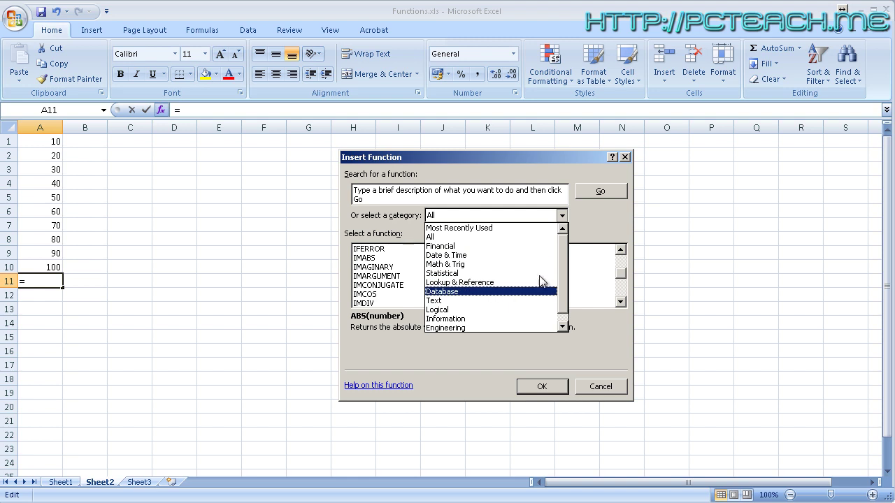
pyautogui.moveTo(562, 255); pyautogui.dragTo(565, 278)
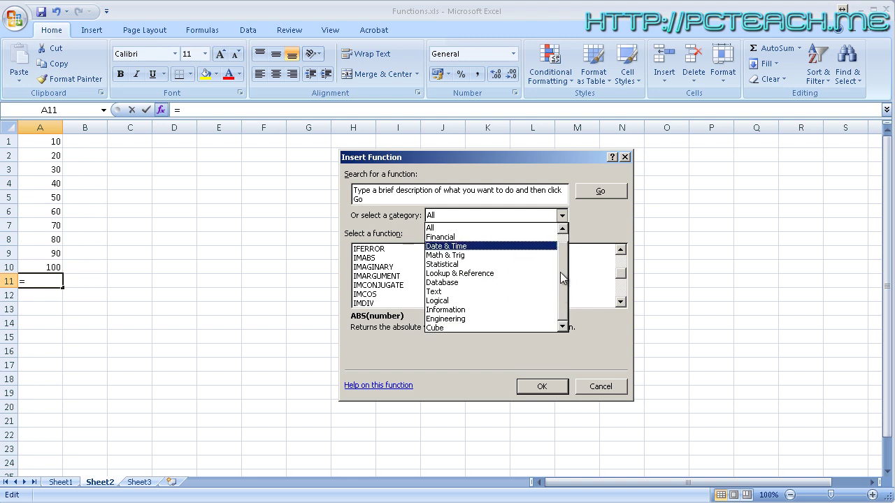
pyautogui.scroll(1, 559, 272)
pyautogui.click(488, 225)
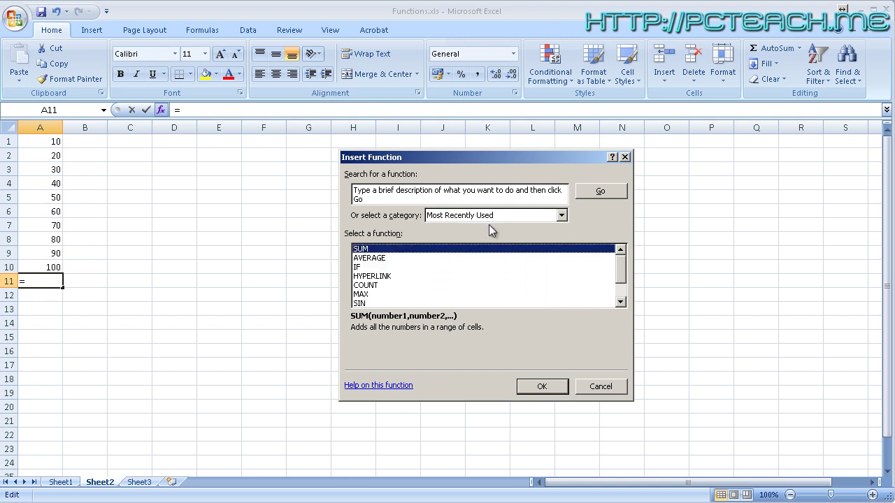
# Choose the MAX function and set its Number1 argument to A1:A10
pyautogui.click(366, 294)
pyautogui.click(541, 389)
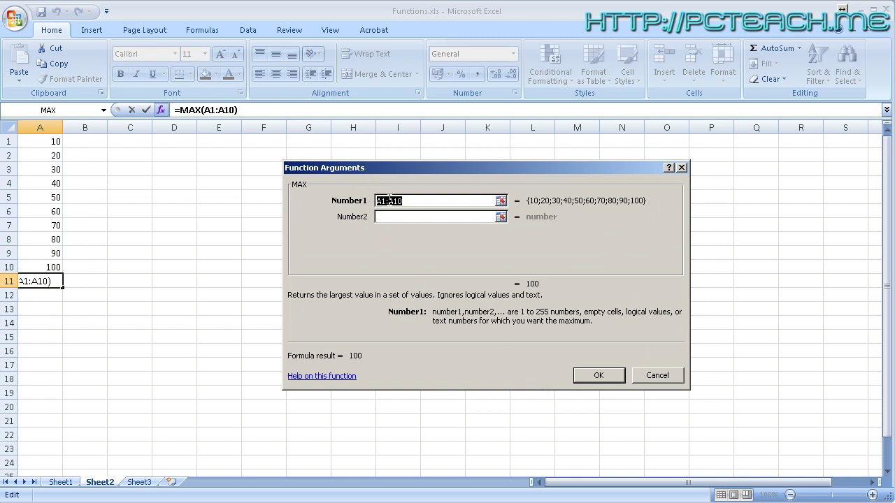
pyautogui.click(417, 202)
pyautogui.write('+')
pyautogui.click(51, 141)
pyautogui.moveTo(51, 141); pyautogui.dragTo(52, 211)
pyautogui.click(501, 201)
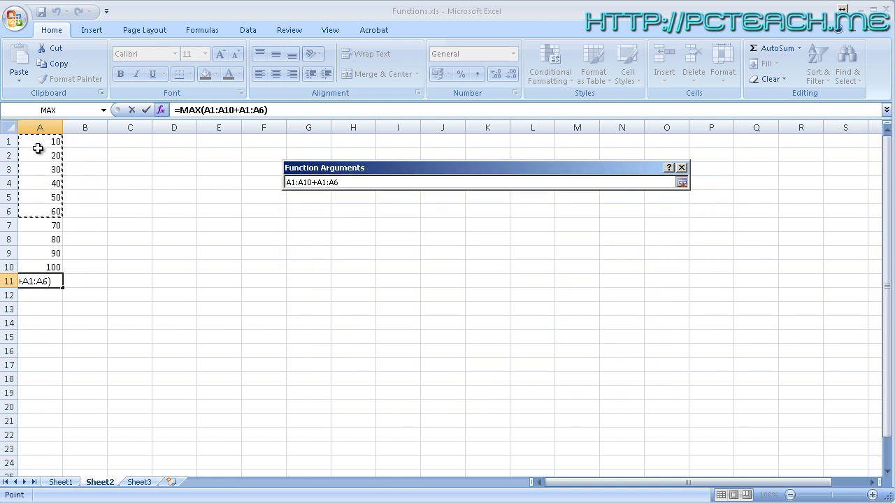
pyautogui.moveTo(38, 145); pyautogui.dragTo(38, 169)
pyautogui.moveTo(40, 235); pyautogui.dragTo(40, 267)
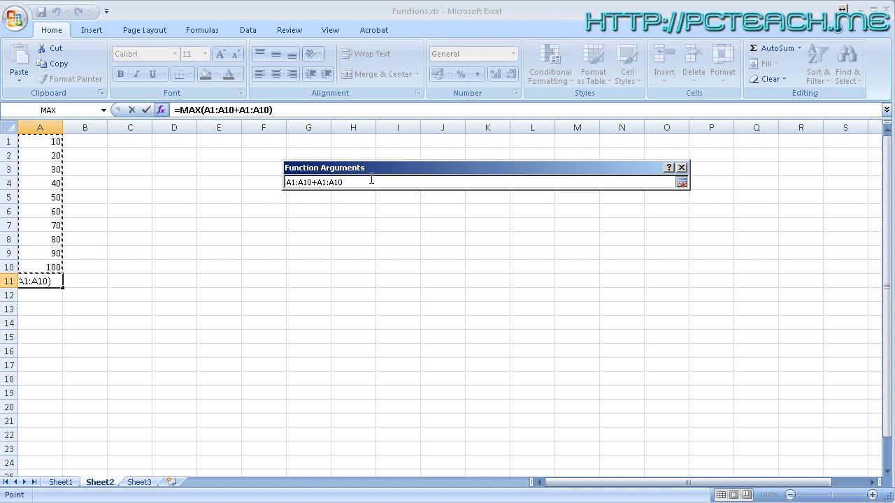
pyautogui.click(682, 182)
pyautogui.moveTo(404, 201); pyautogui.dragTo(433, 202)
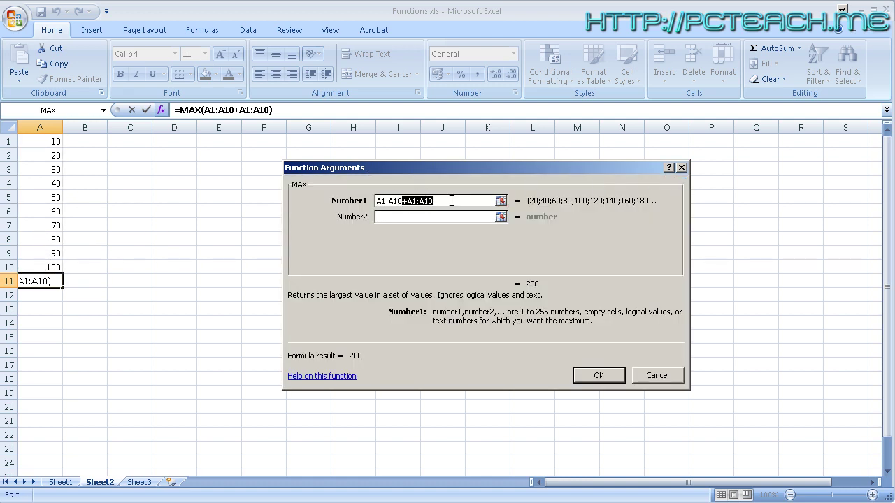
pyautogui.press('Delete')
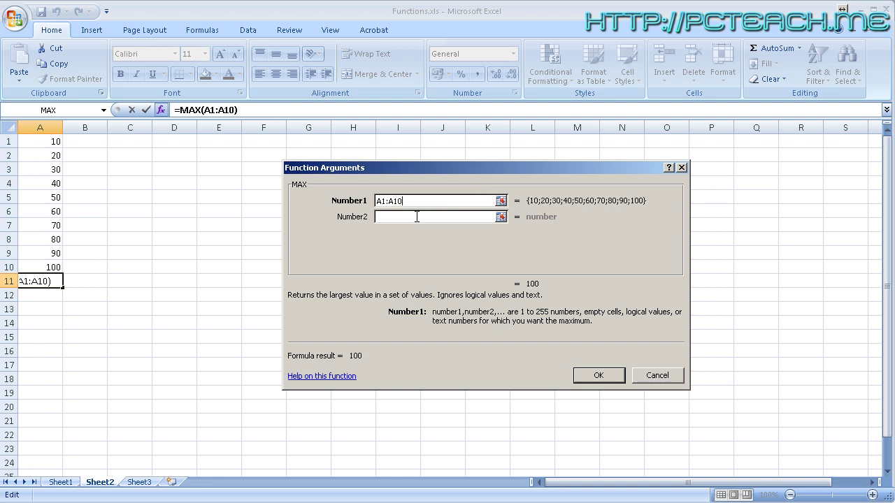
# Set Number2 to B1:B10 and confirm =MAX(A1:A10,B1:B10) in A11
pyautogui.click(416, 217)
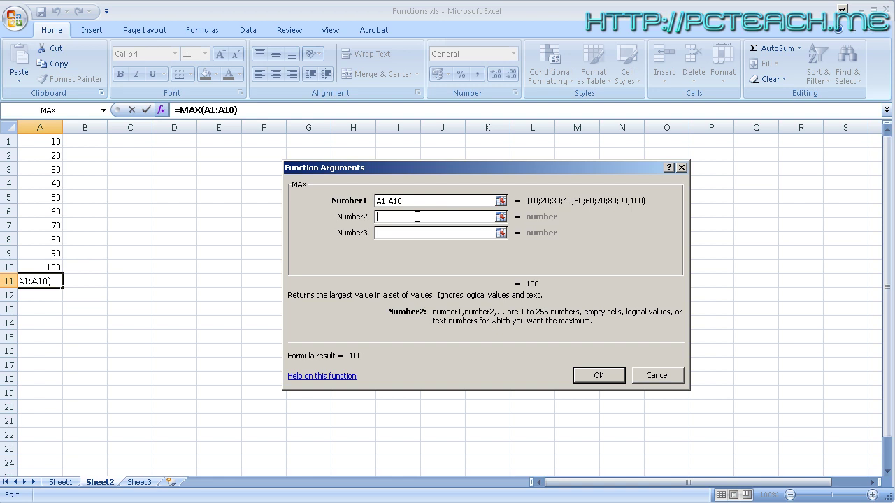
pyautogui.moveTo(93, 140); pyautogui.dragTo(100, 266)
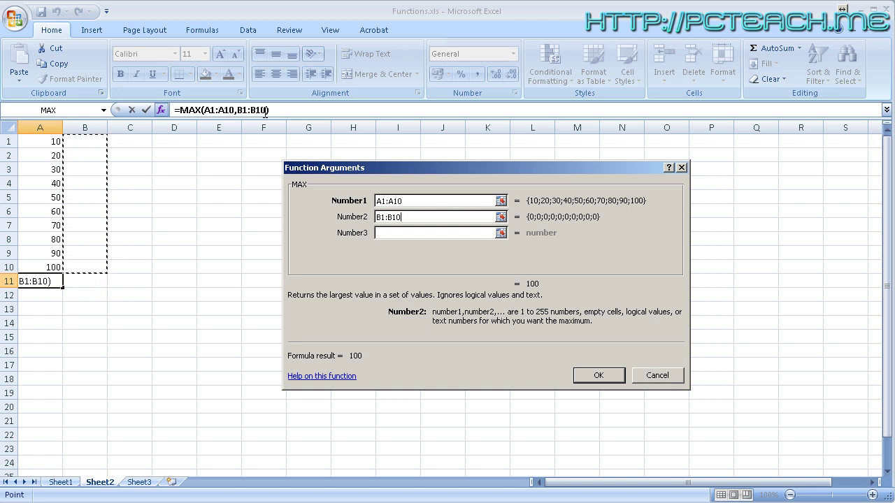
pyautogui.click(598, 377)
# Enter 5000 in B1 so the MAX result in A11 reads 5000
pyautogui.click(90, 142)
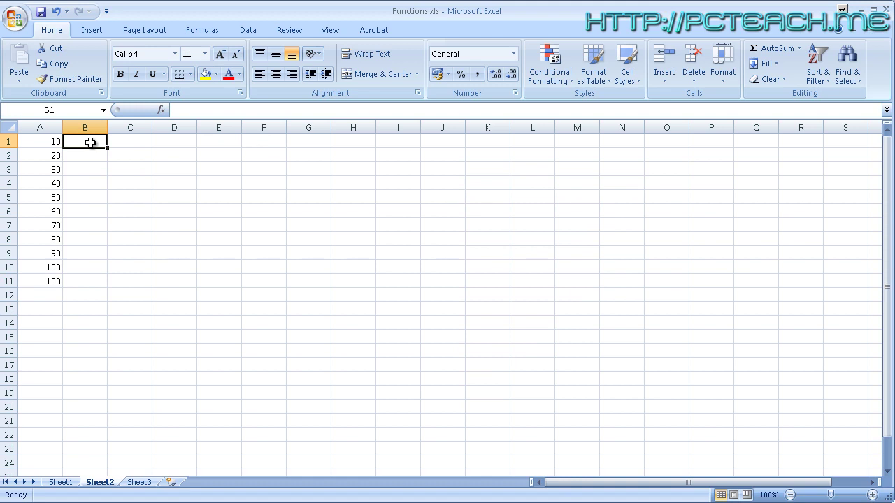
pyautogui.write('5000')
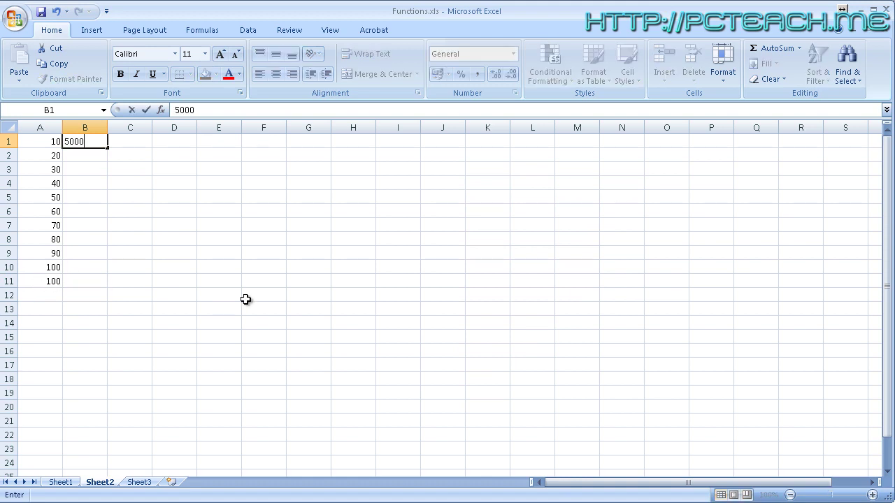
pyautogui.press('Return')
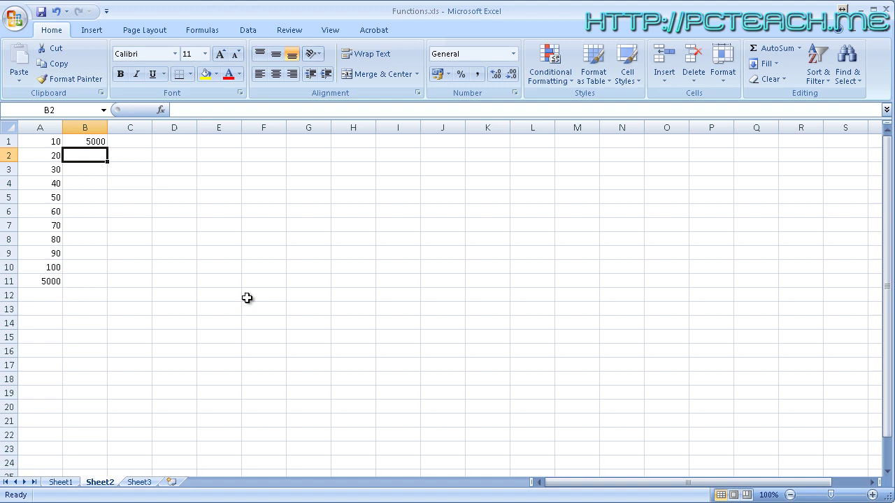
pyautogui.click(51, 281)
pyautogui.click(80, 281)
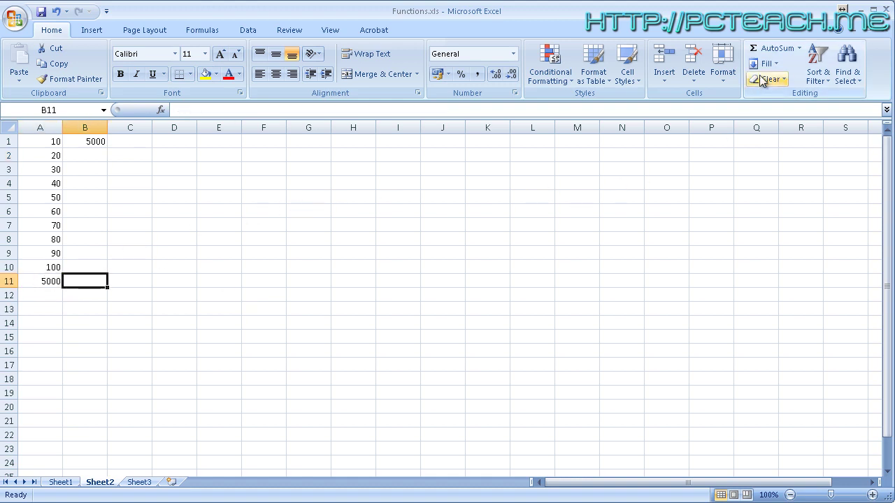
pyautogui.click(798, 48)
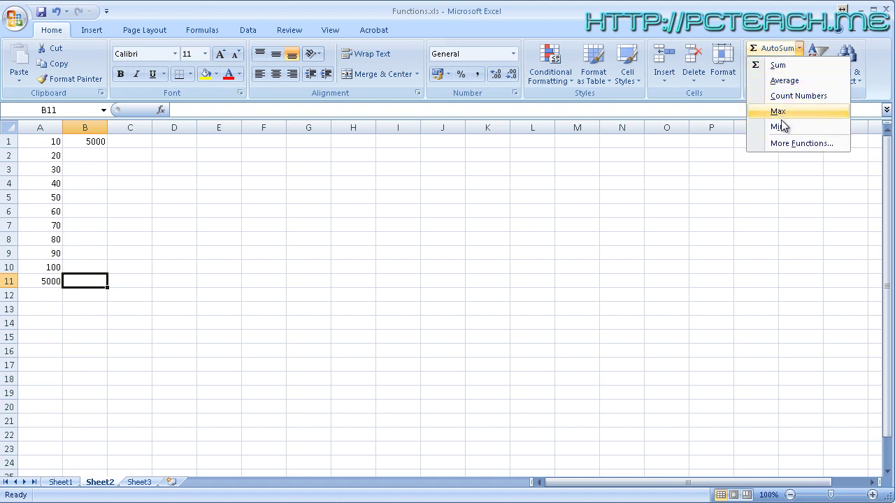
pyautogui.click(782, 144)
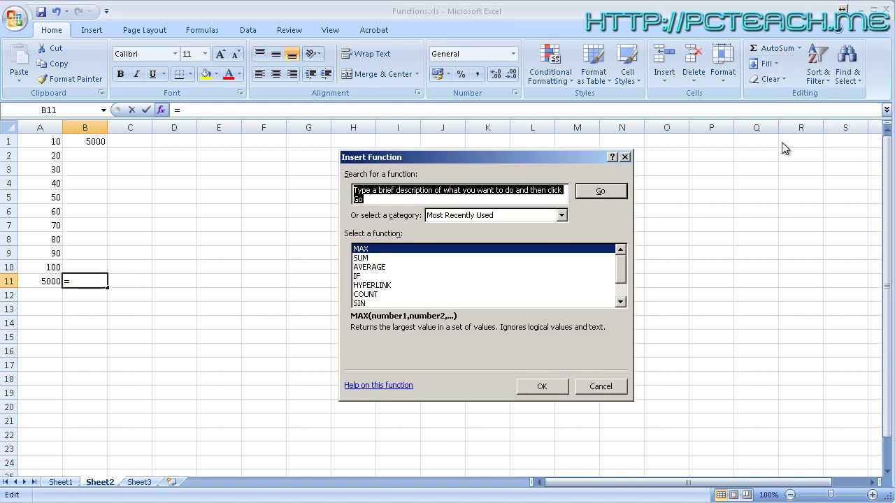
pyautogui.click(494, 215)
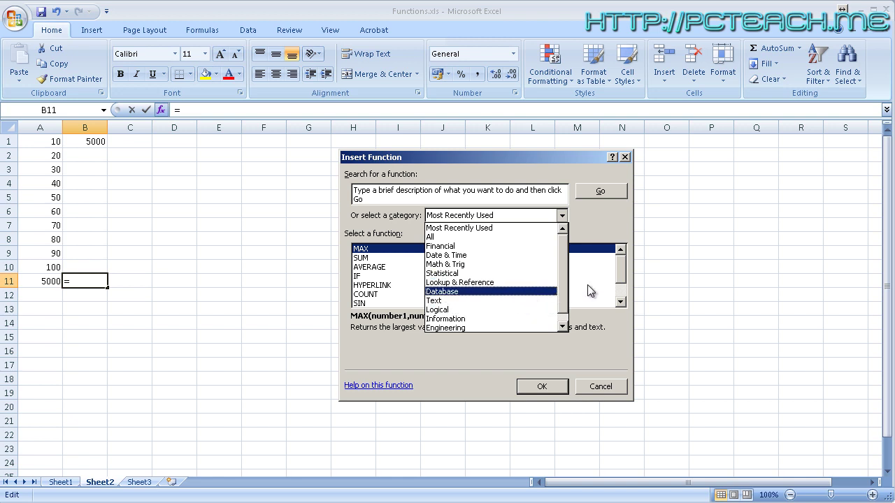
pyautogui.moveTo(568, 268); pyautogui.dragTo(566, 283)
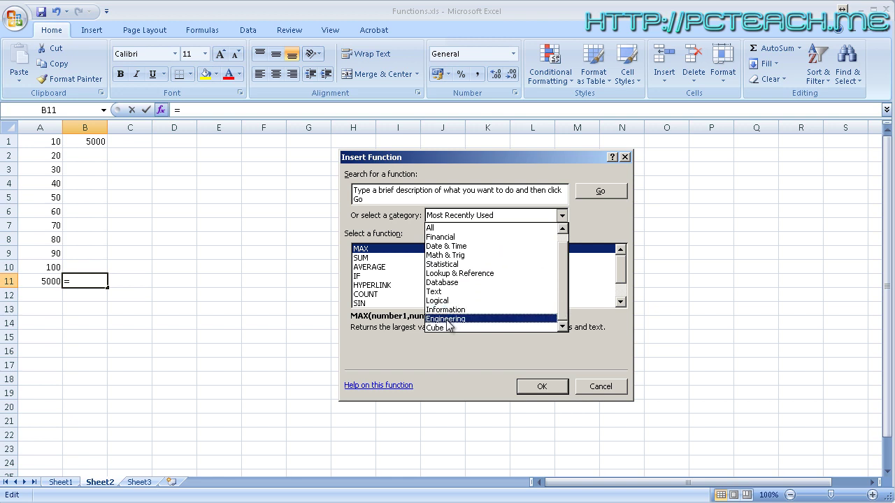
pyautogui.click(462, 266)
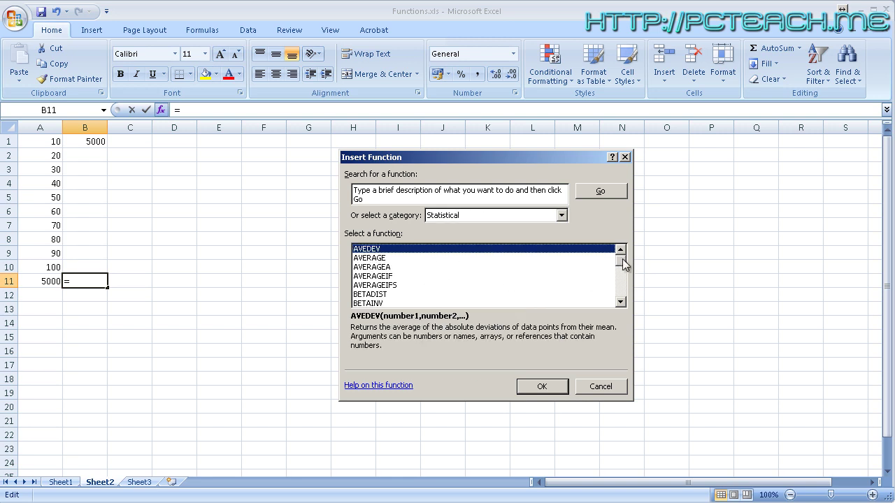
pyautogui.moveTo(620, 262)
pyautogui.mouseDown()
pyautogui.moveTo(621, 299)
pyautogui.moveTo(622, 262)
pyautogui.mouseUp()
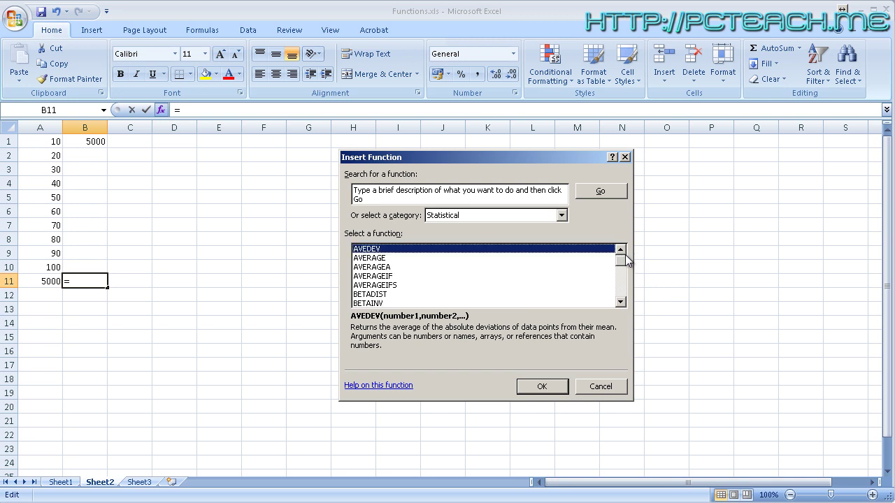
pyautogui.click(544, 217)
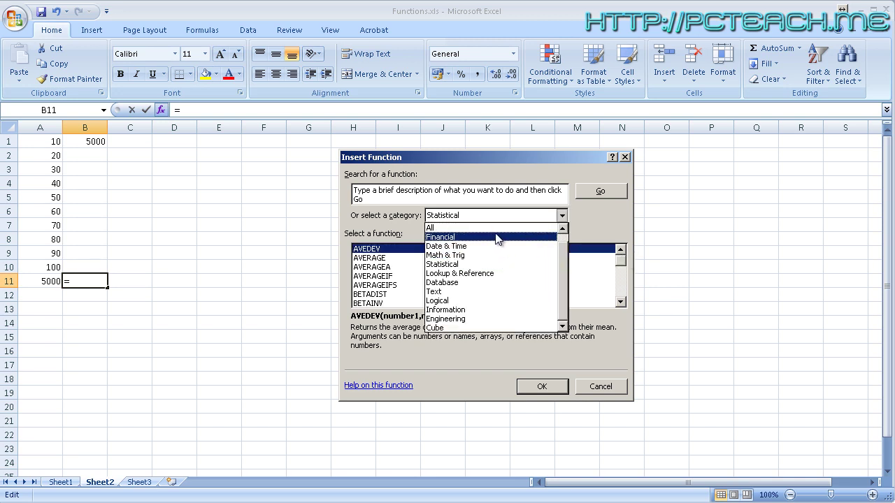
pyautogui.click(475, 237)
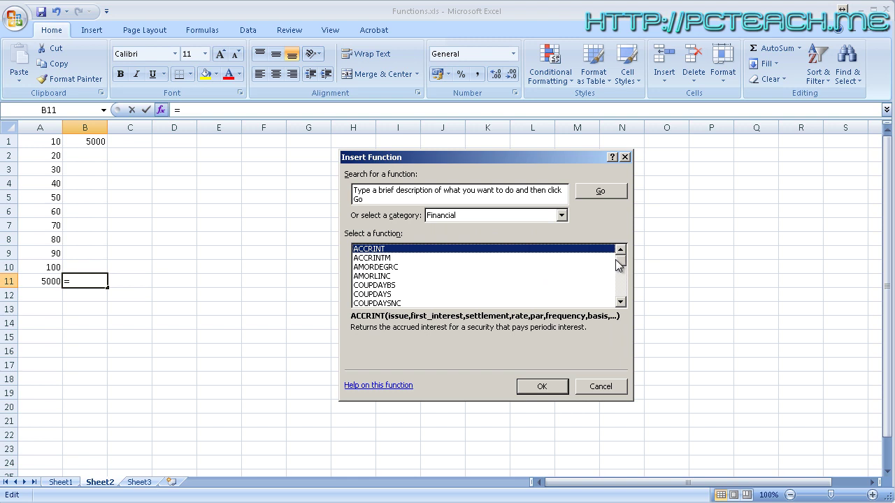
pyautogui.moveTo(619, 260); pyautogui.dragTo(621, 275)
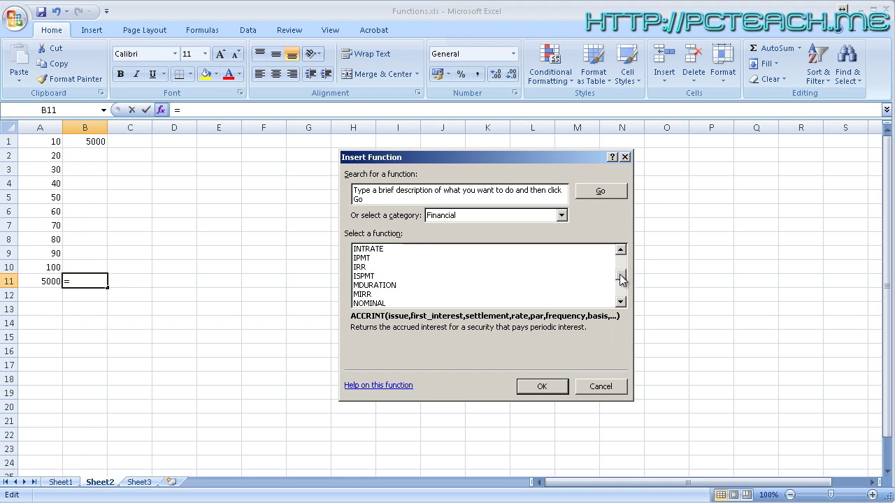
pyautogui.click(375, 277)
pyautogui.click(364, 268)
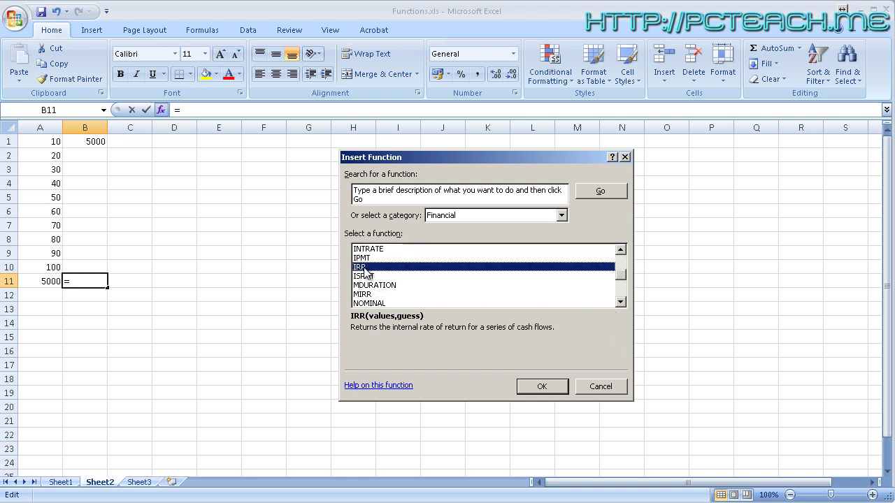
pyautogui.click(599, 387)
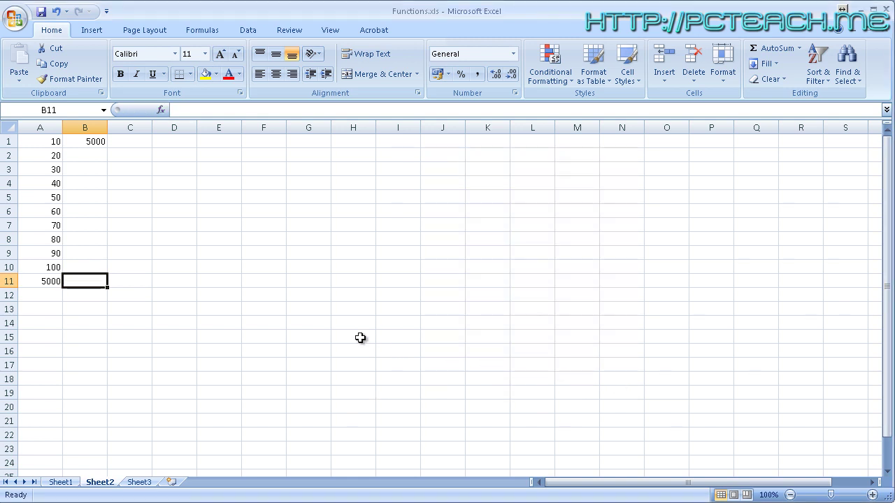